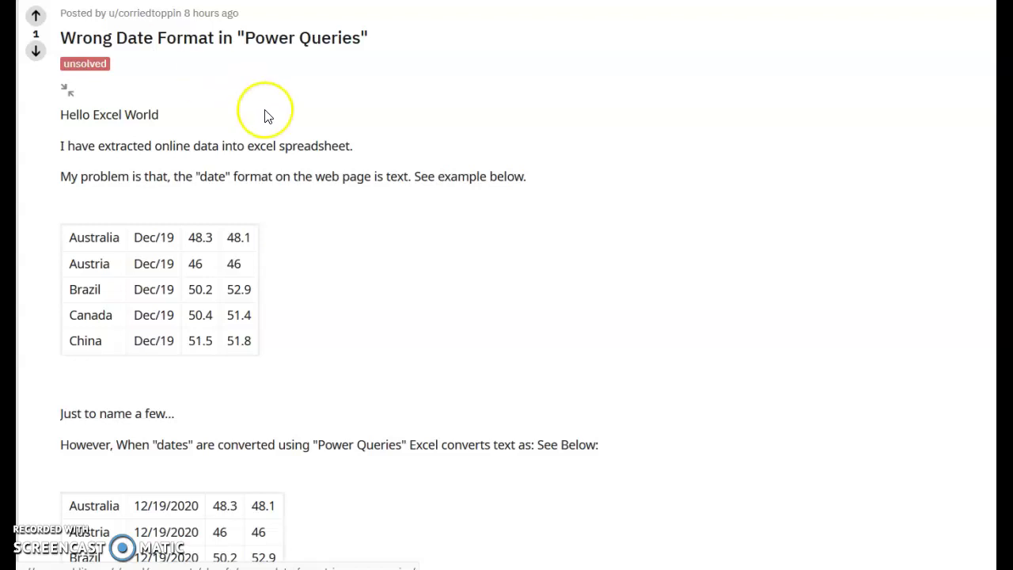
Step: Scroll the Reddit post's example table, highlighting Dec/19 and the values 48.3 and 48.1
scroll(265, 114, down, 1)
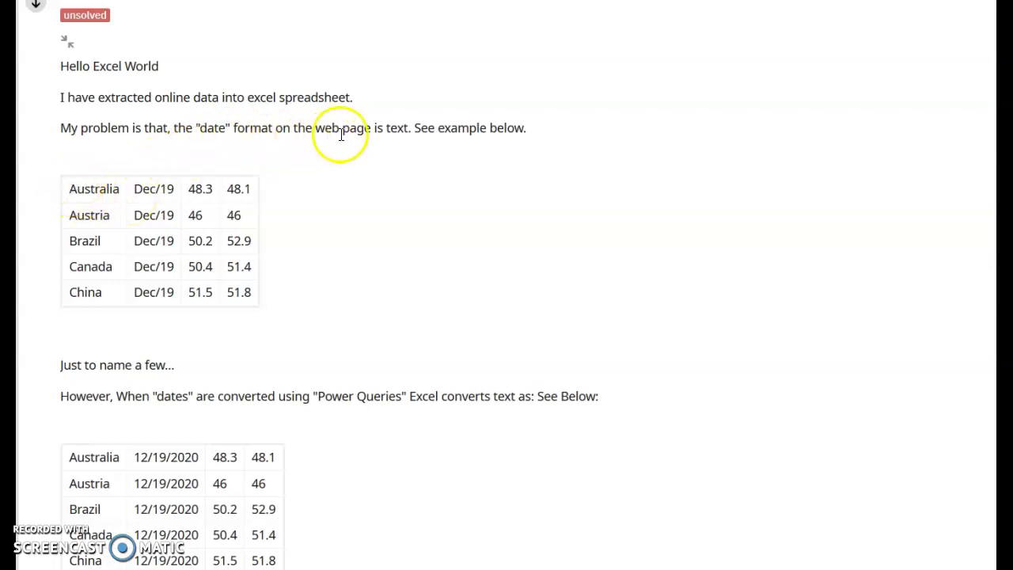
scroll(142, 232, down, 1)
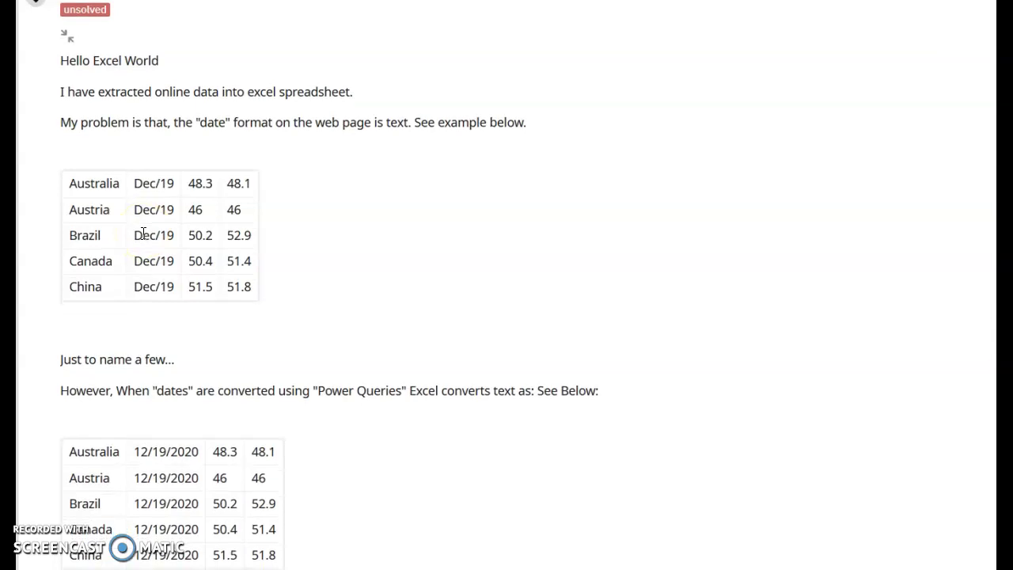
drag(100, 183, 82, 261)
click(98, 207)
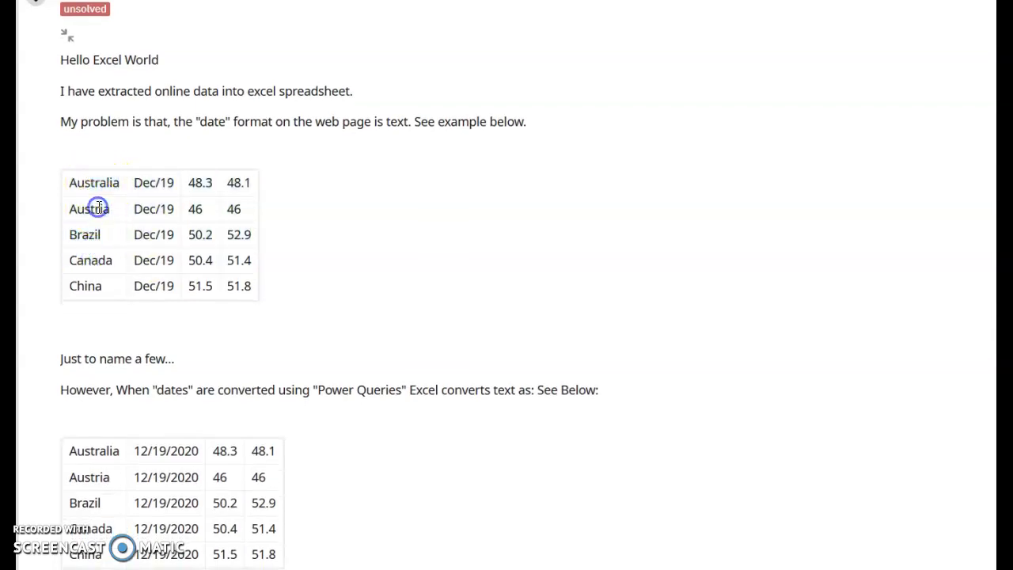
double_click(173, 182)
drag(190, 183, 239, 183)
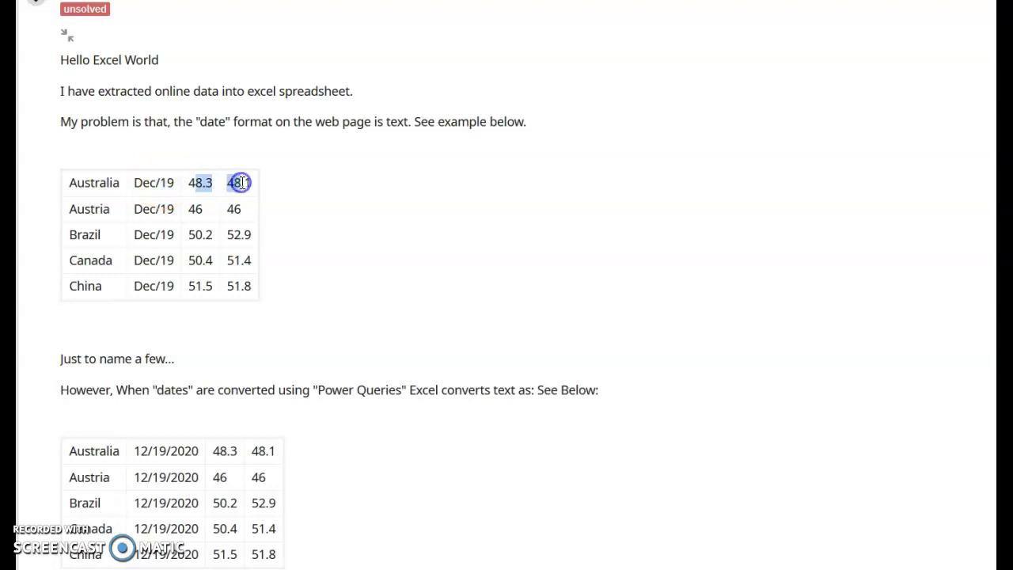
scroll(241, 186, down, 1)
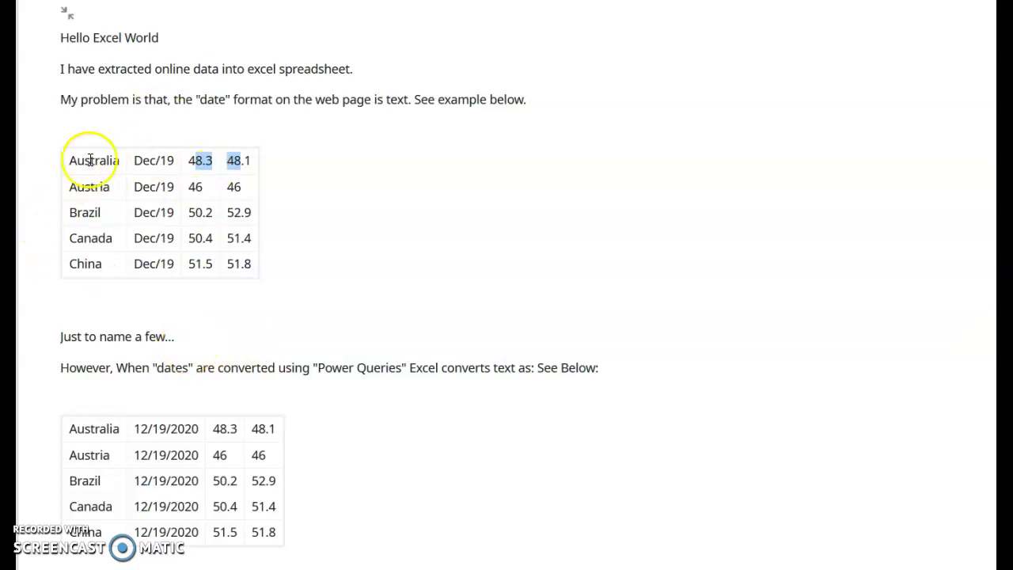
click(150, 206)
scroll(151, 203, down, 1)
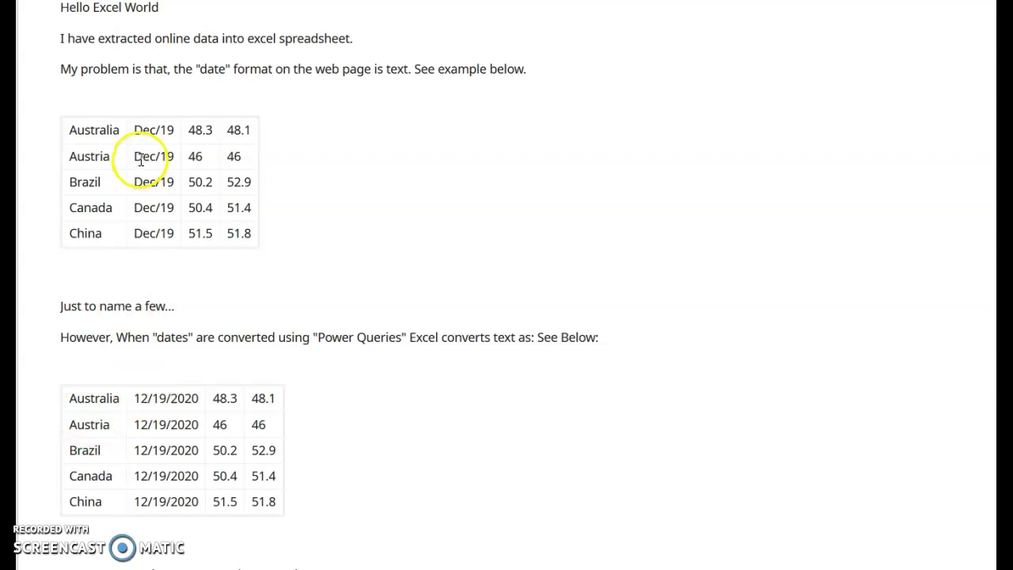
drag(135, 135, 177, 136)
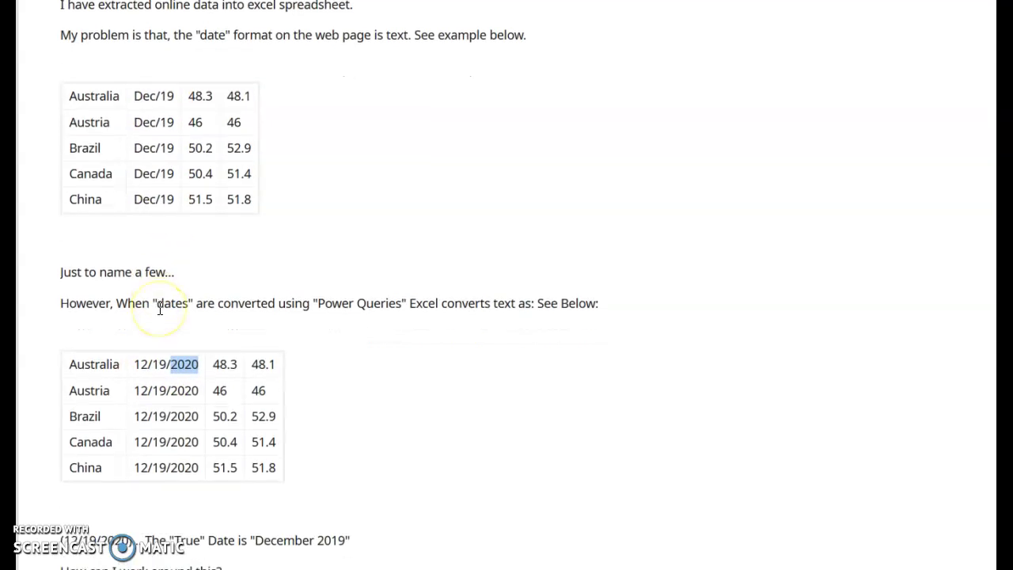
Step: Highlight the Dec/19 dates in the first row and the Brazil row of the post's table
scroll(170, 237, up, 1)
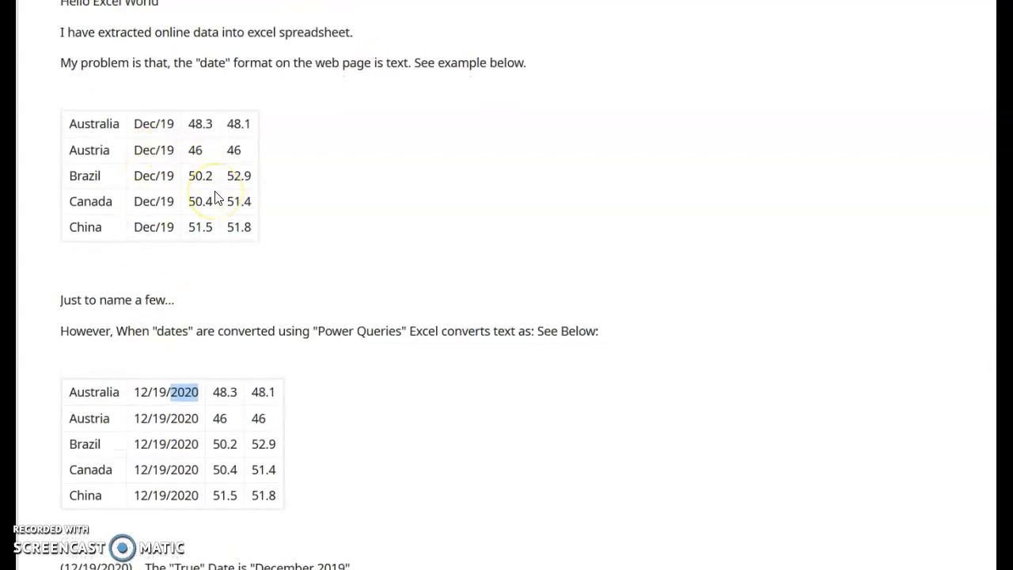
drag(135, 123, 169, 127)
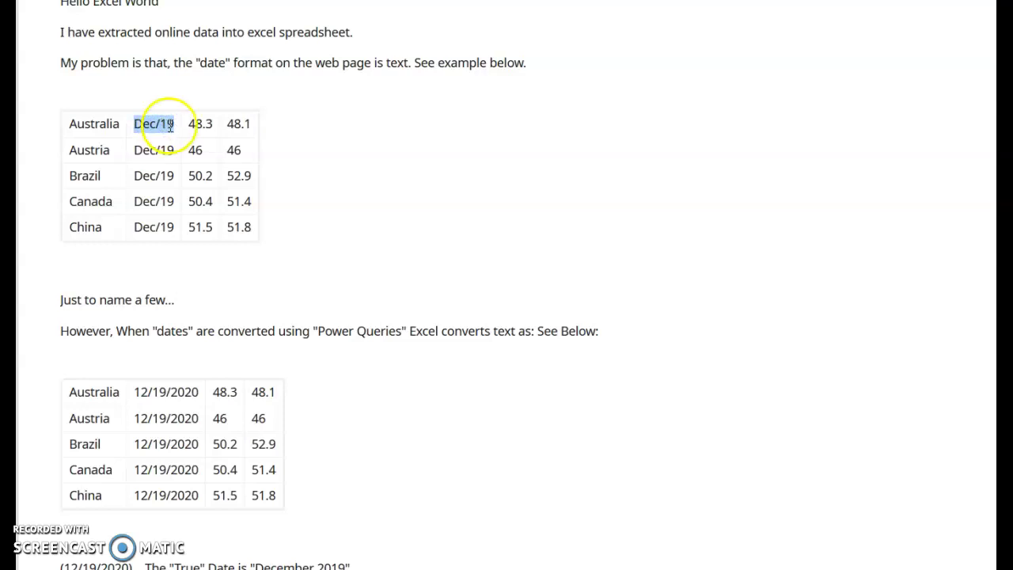
double_click(169, 127)
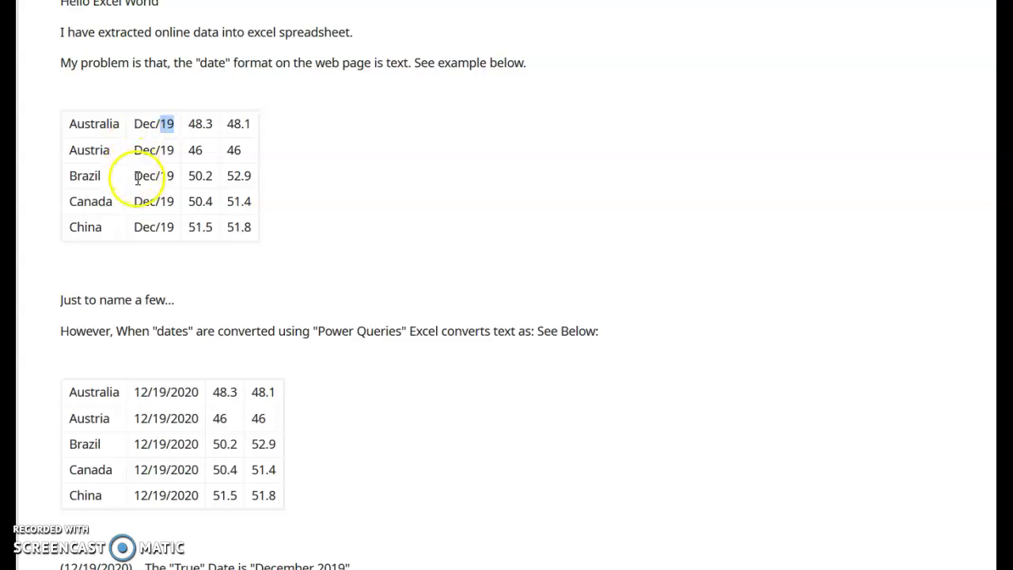
drag(135, 176, 171, 178)
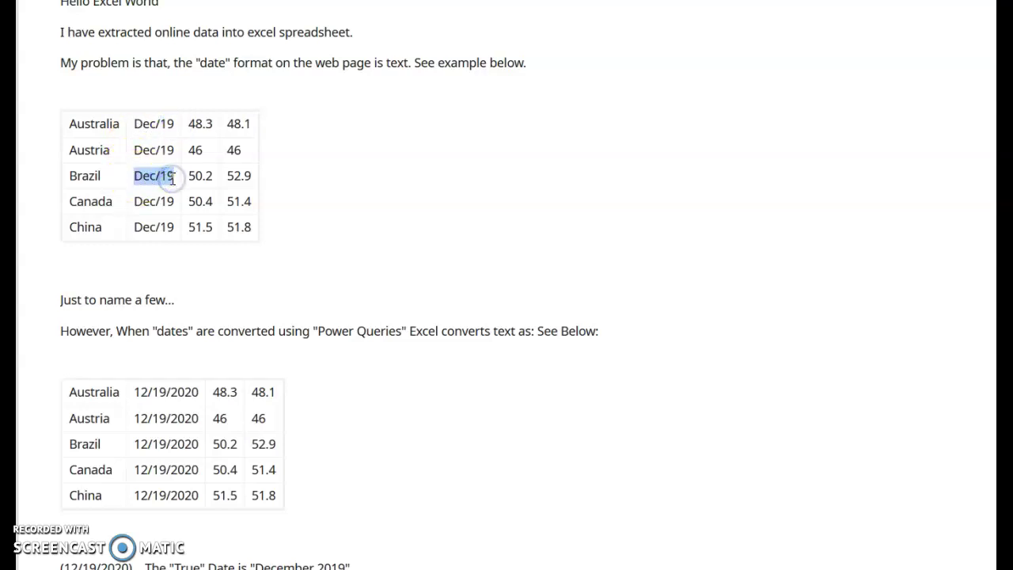
click(140, 176)
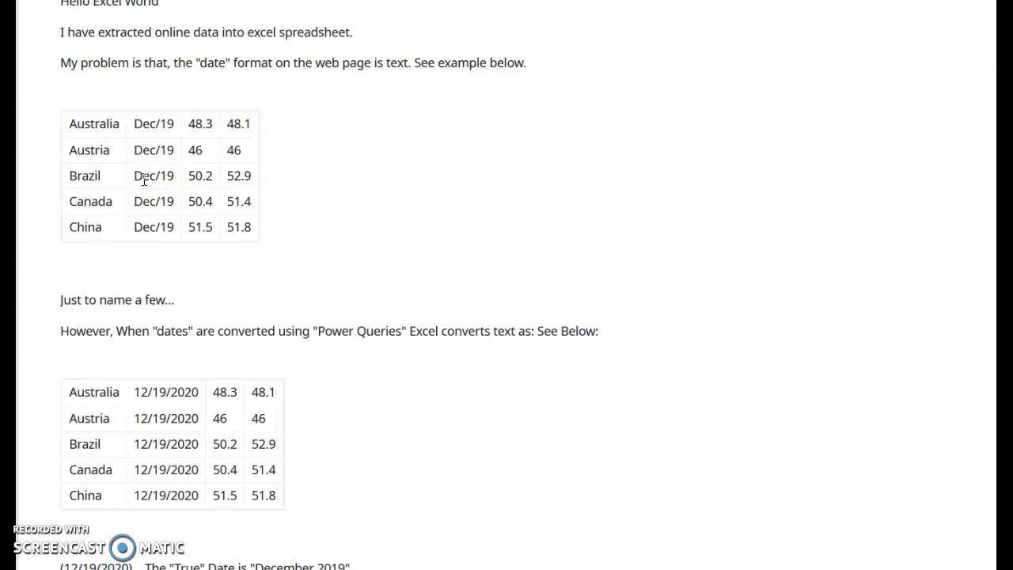
click(182, 197)
click(228, 198)
scroll(223, 203, down, 1)
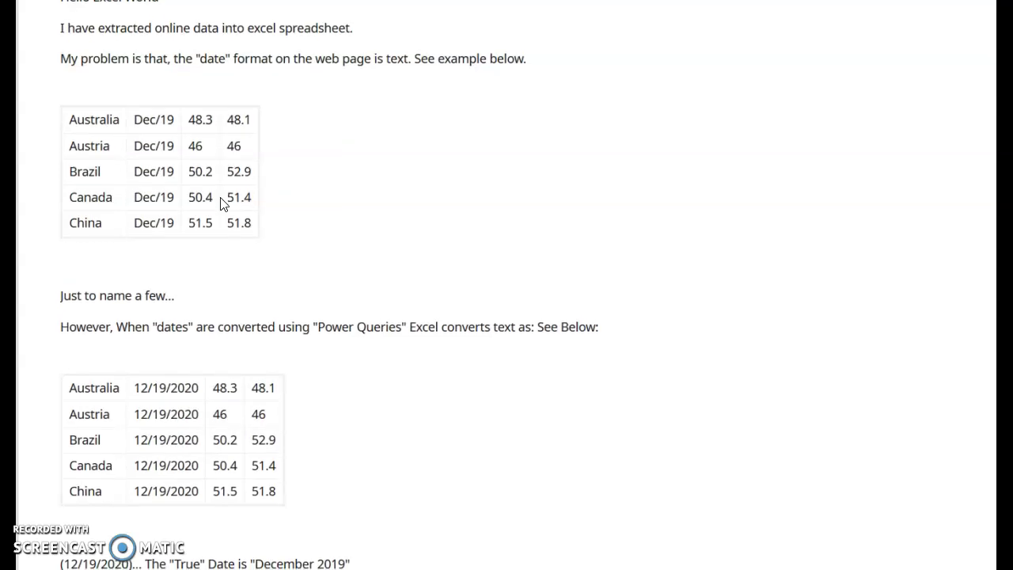
scroll(224, 203, up, 1)
click(189, 170)
click(145, 71)
click(159, 143)
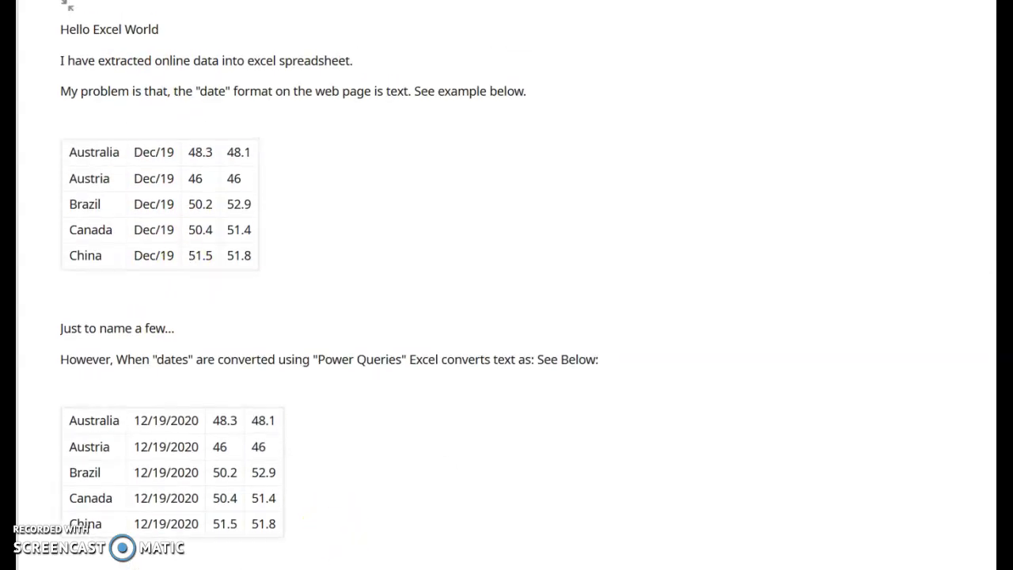
Step: In the Book1 workbook, select the Country, Date, Value range A1:C6 and choose From Table/Range
click(369, 544)
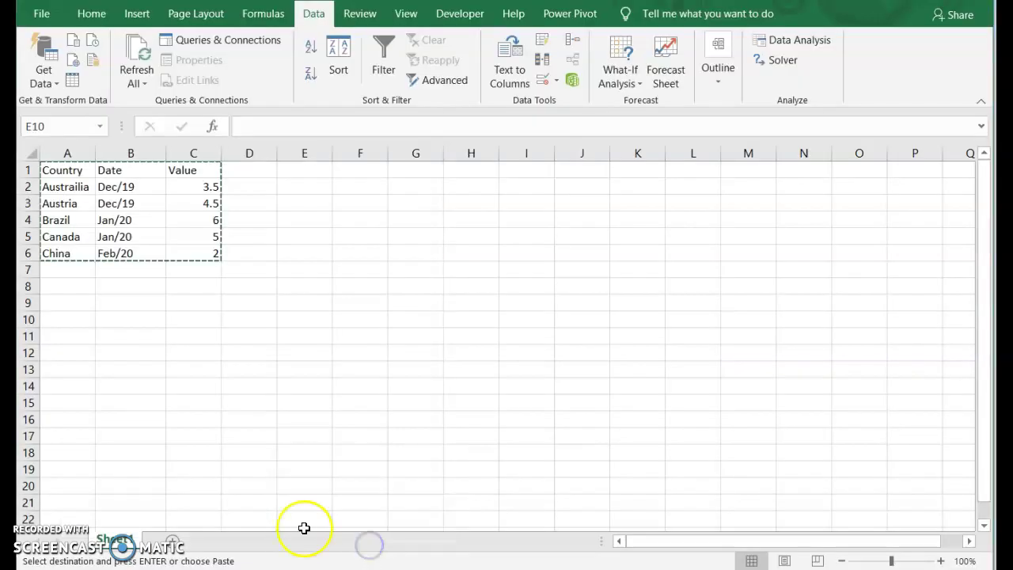
mouse_move(365, 566)
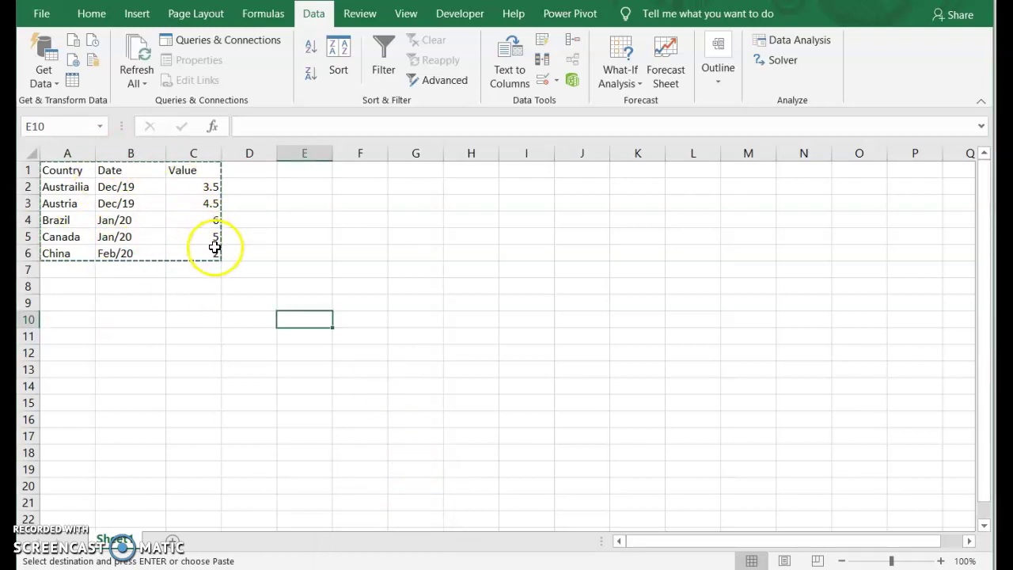
click(244, 303)
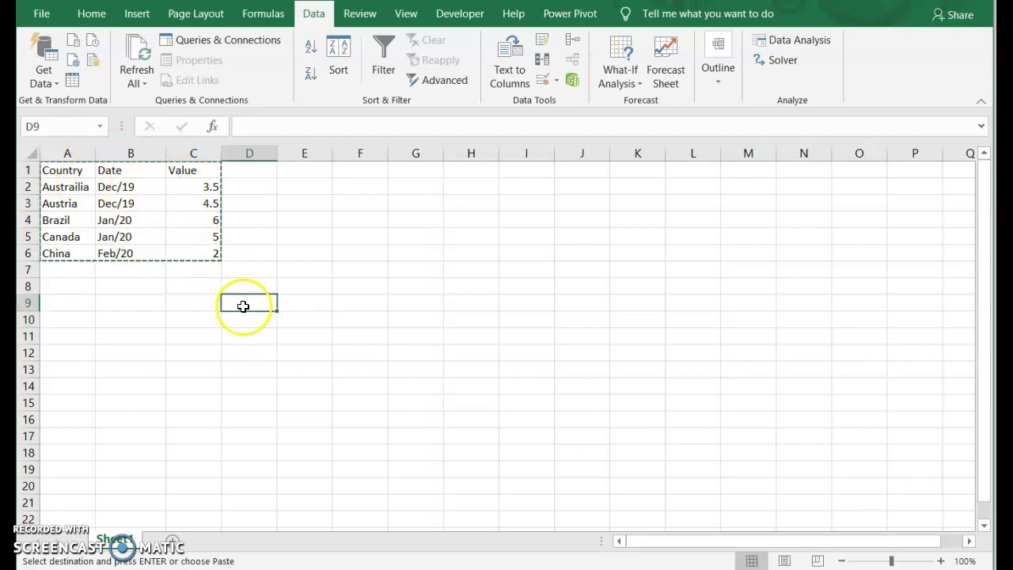
drag(63, 173, 190, 254)
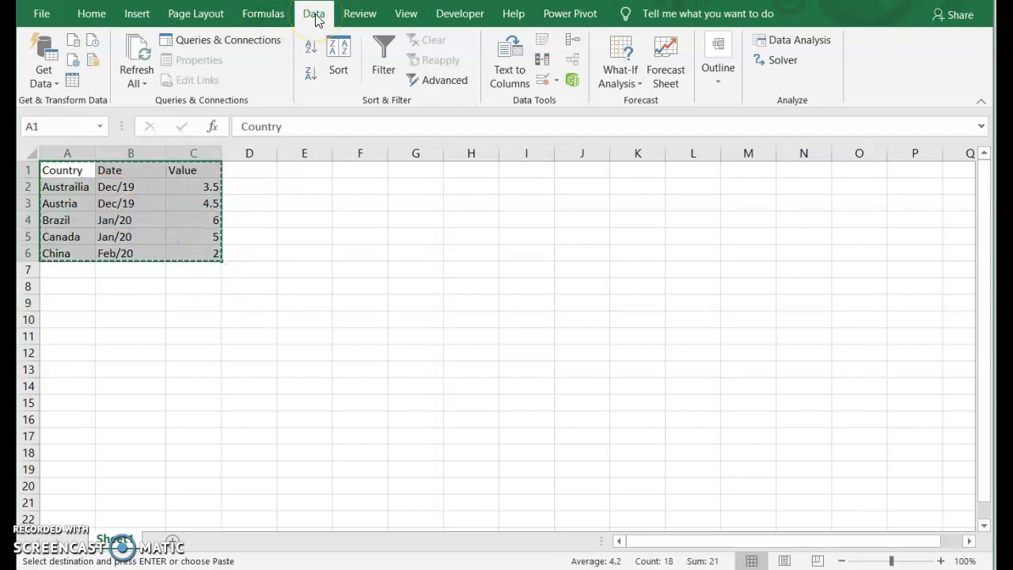
click(72, 83)
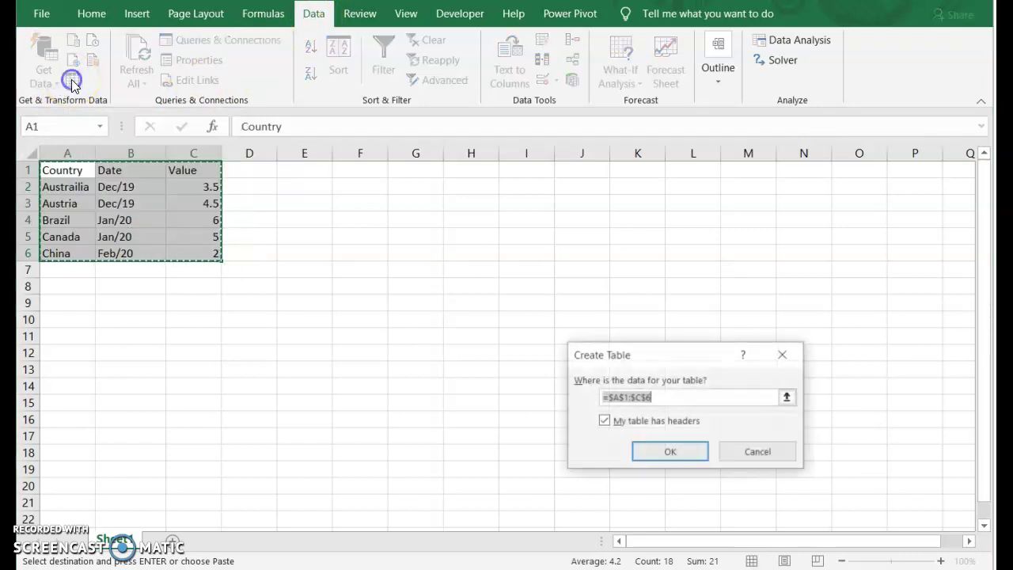
Step: Confirm the table with headers, then select Table2's Date column and show the Transform commands
click(673, 452)
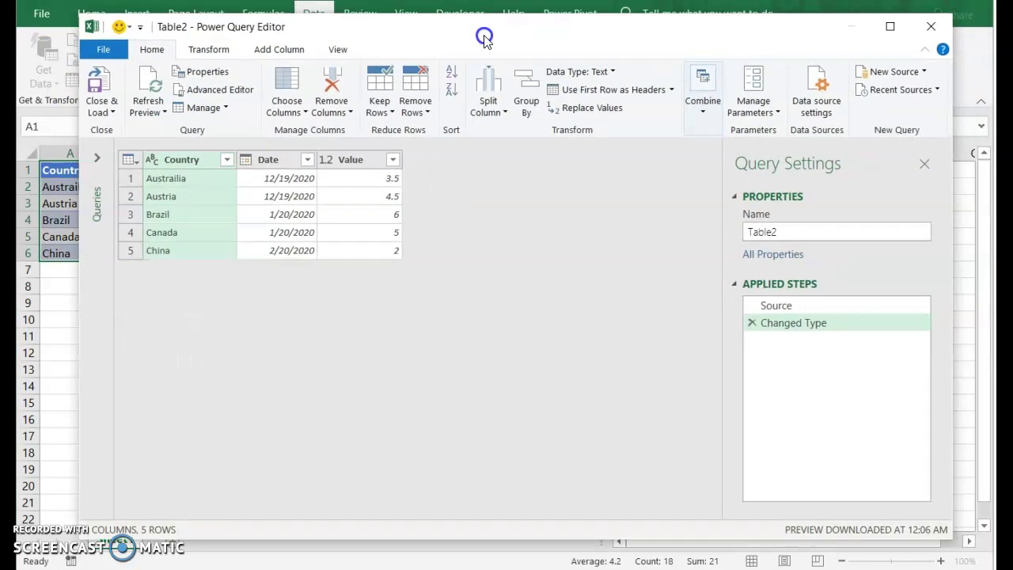
drag(484, 39, 501, 41)
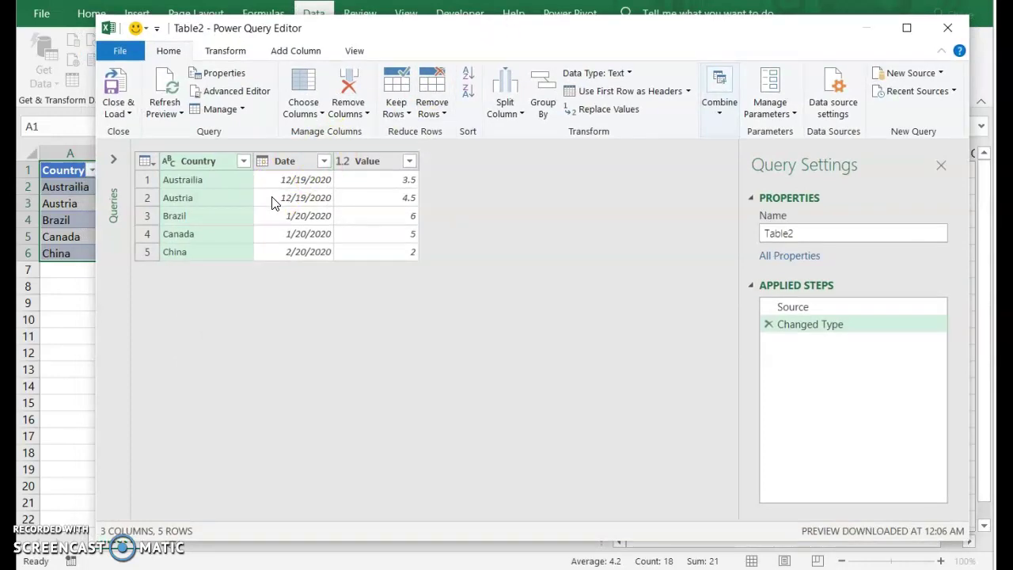
click(295, 164)
click(301, 163)
drag(335, 27, 430, 22)
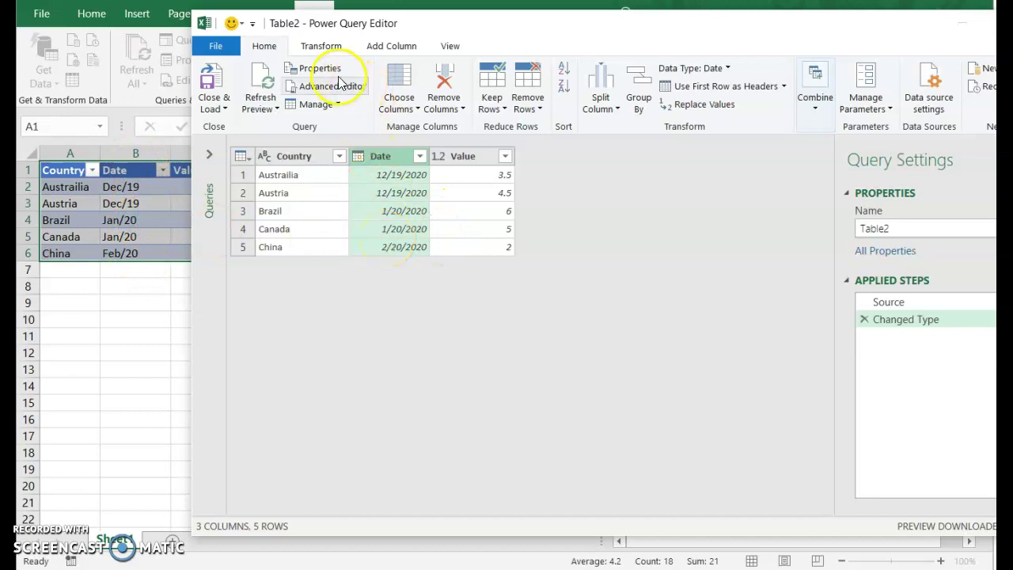
click(319, 48)
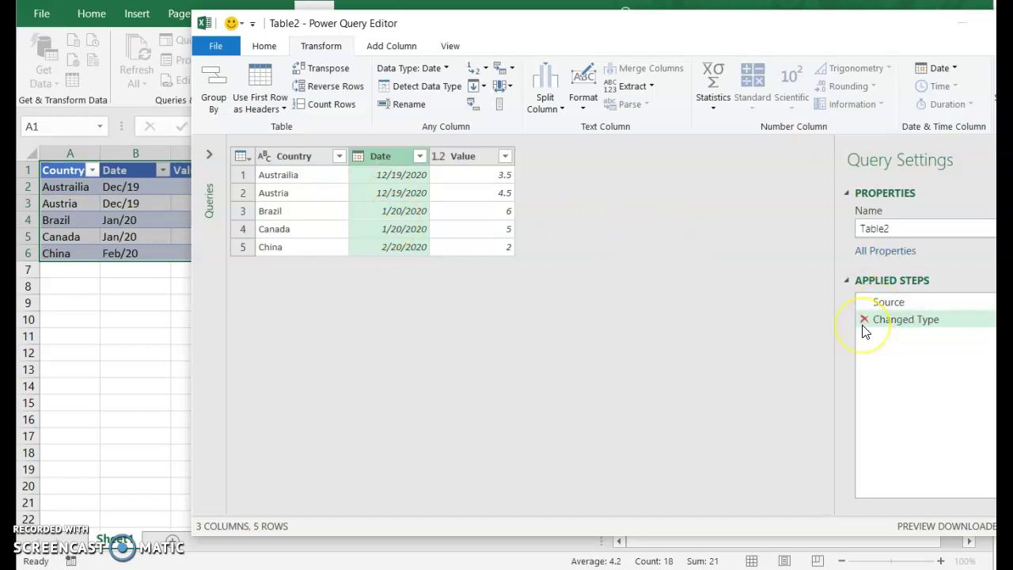
Step: Change the Date column's type to Text, replacing the existing Changed Type step
click(444, 69)
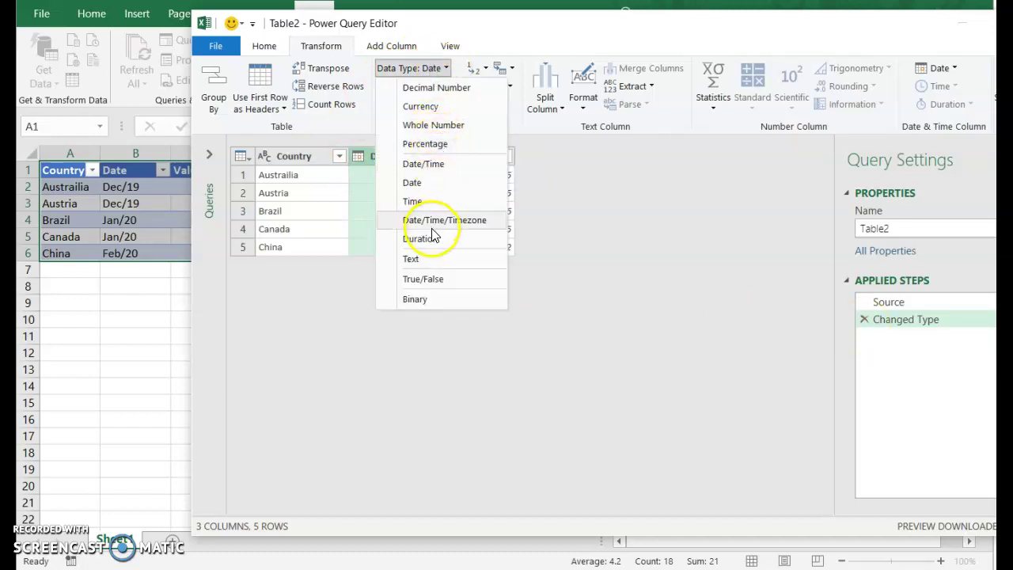
click(426, 258)
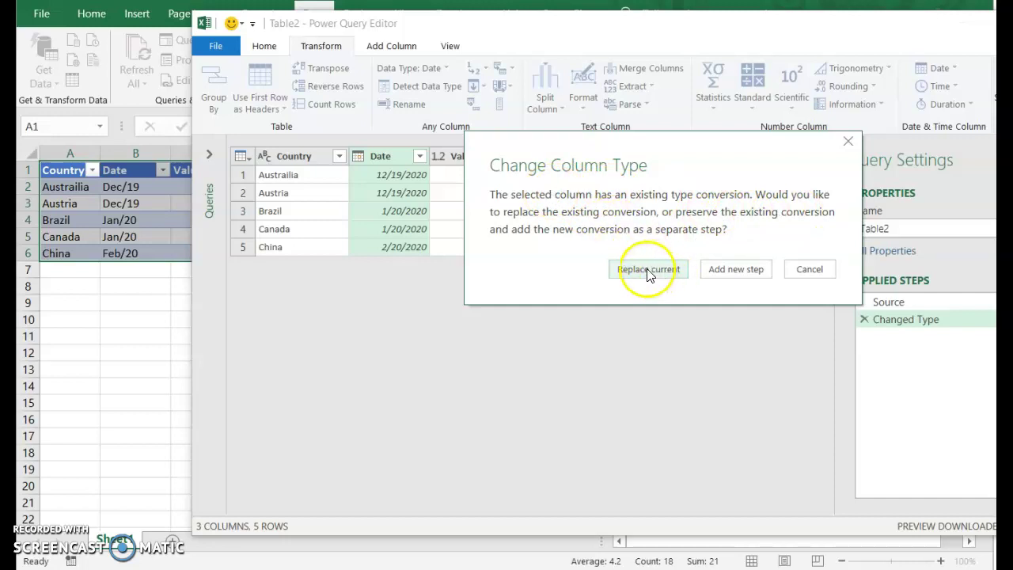
click(648, 269)
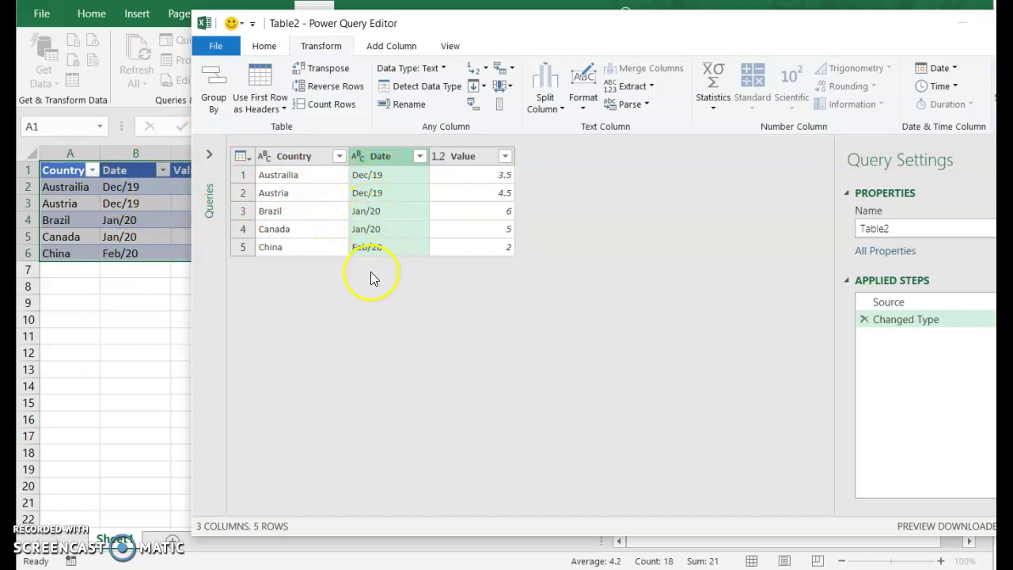
Step: Start a Column From Examples and enter December 1, 2019 as the first sample values
click(554, 163)
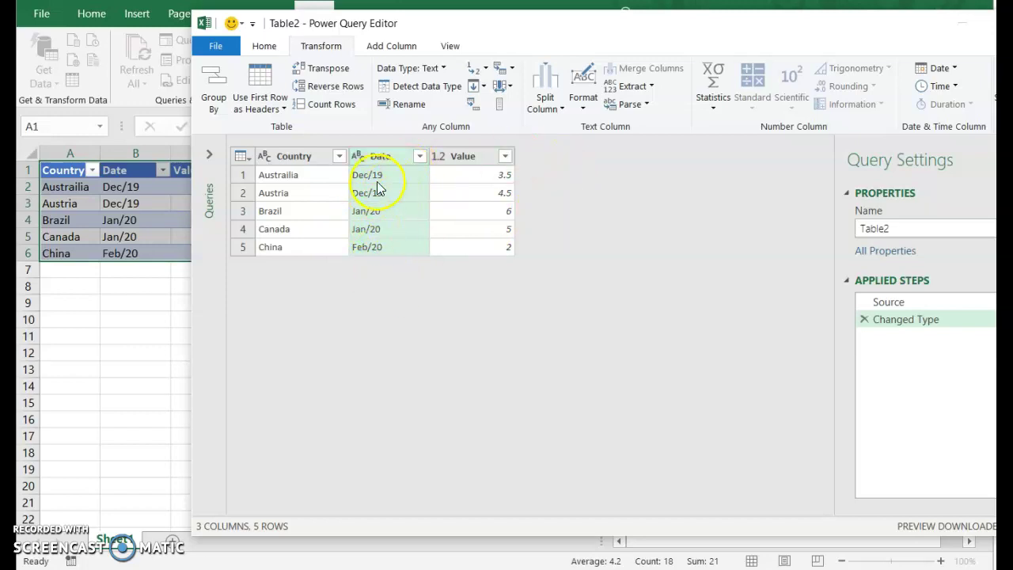
click(548, 160)
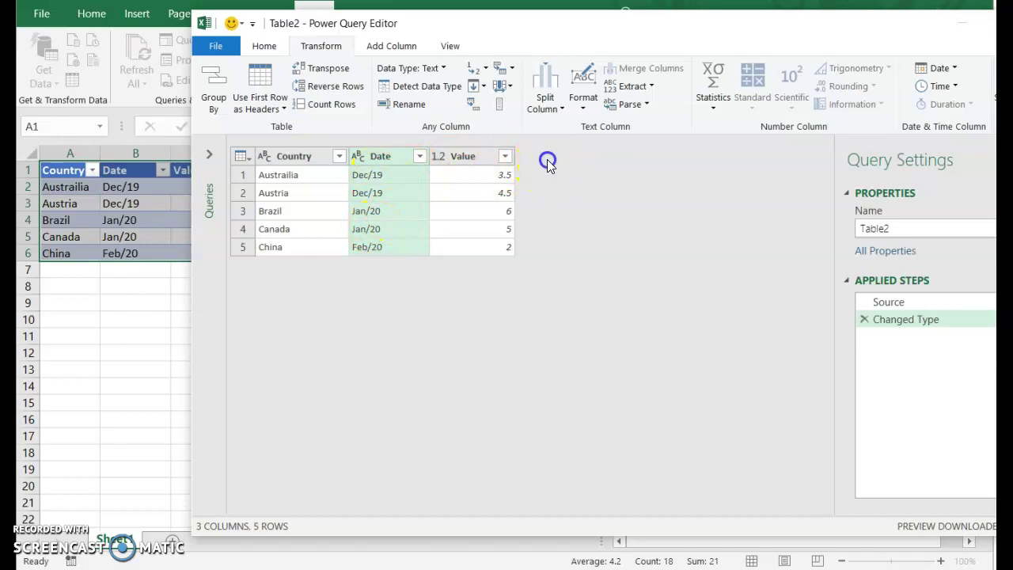
click(400, 51)
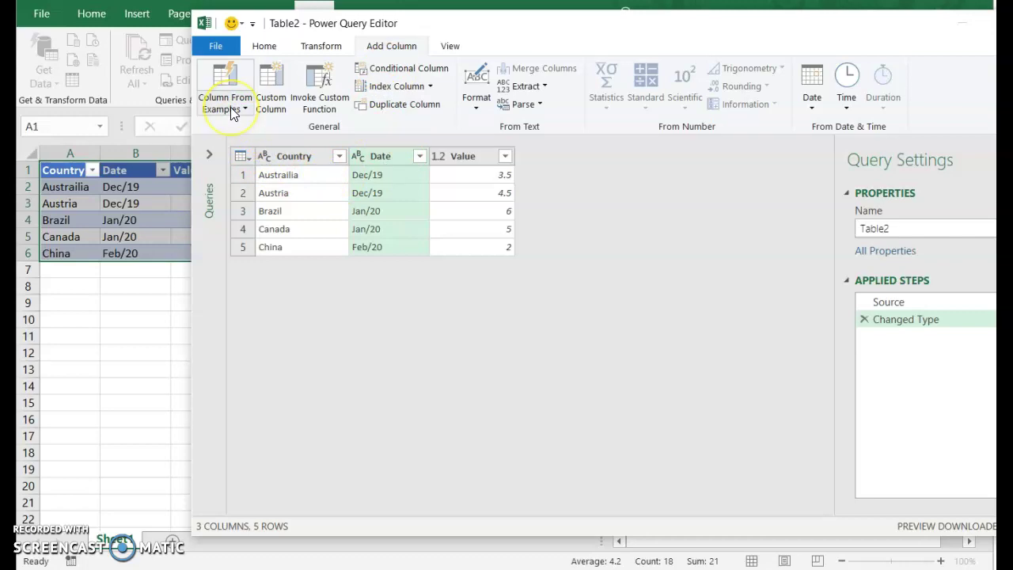
drag(577, 23, 508, 25)
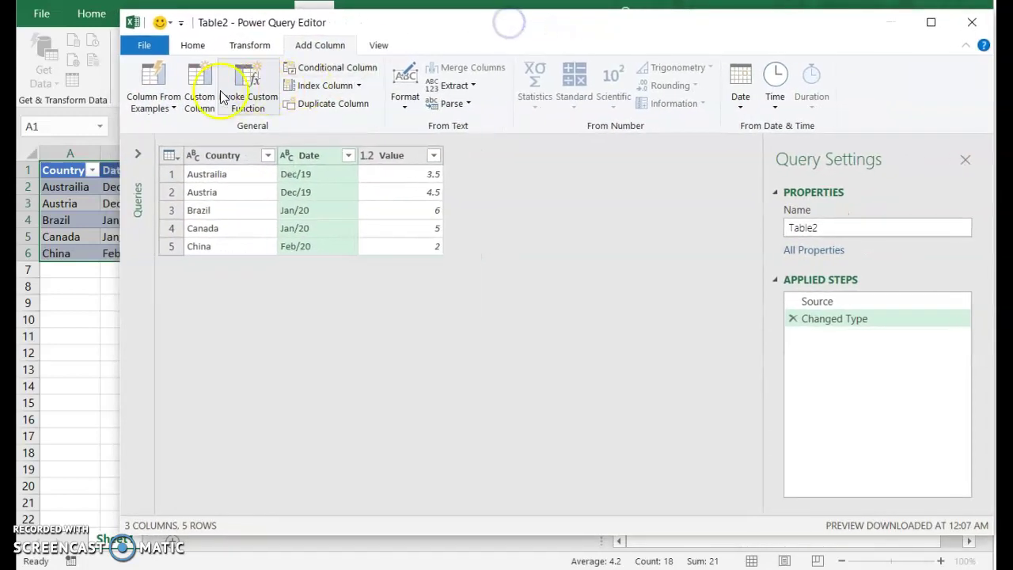
click(165, 101)
click(160, 86)
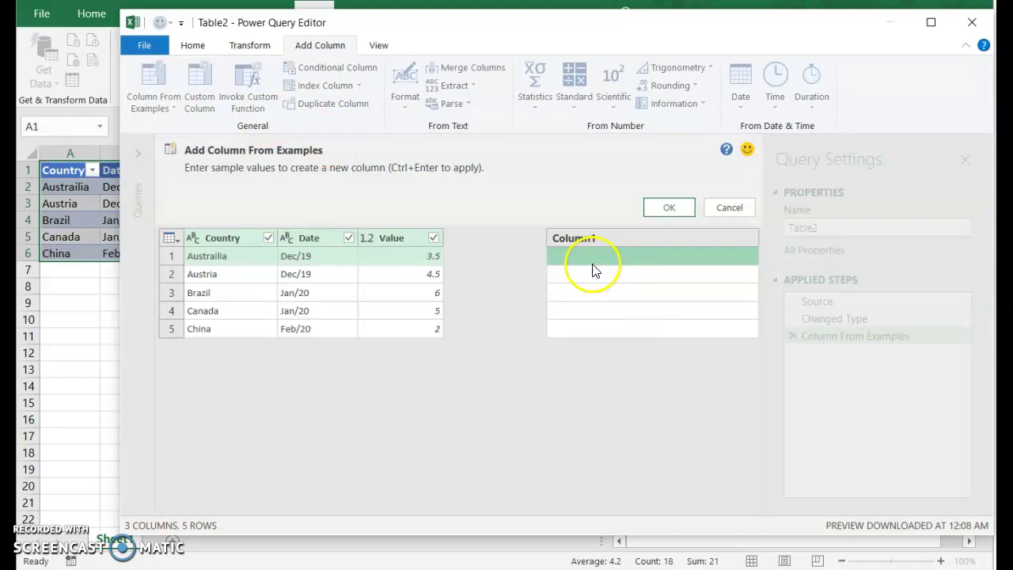
click(586, 262)
click(585, 257)
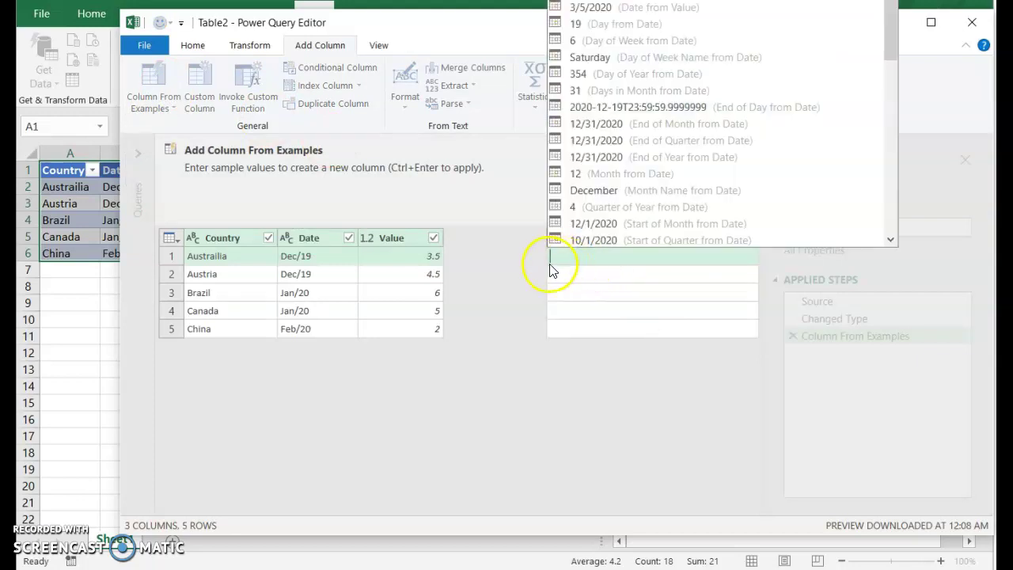
text(D)
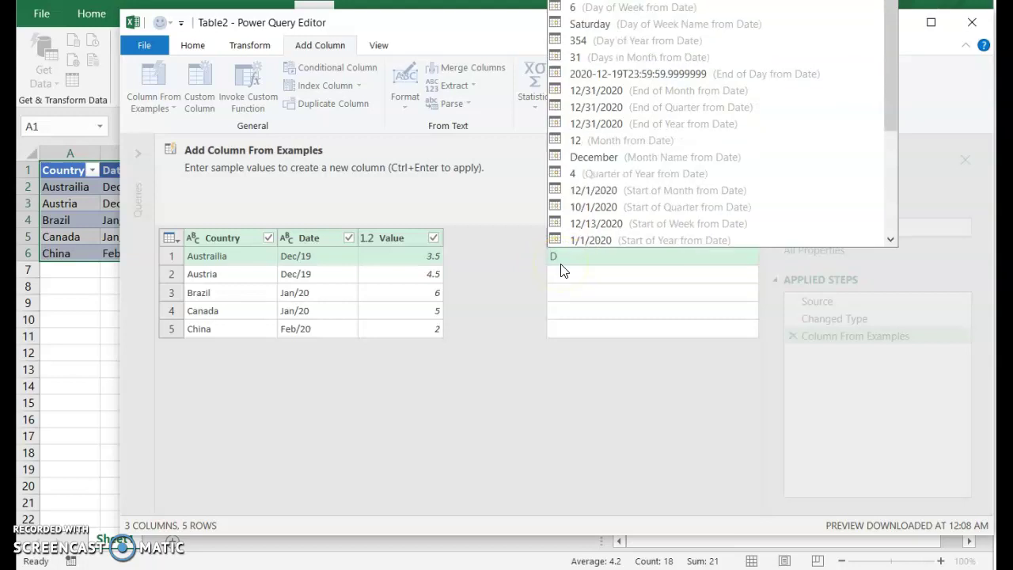
text(ecember 1)
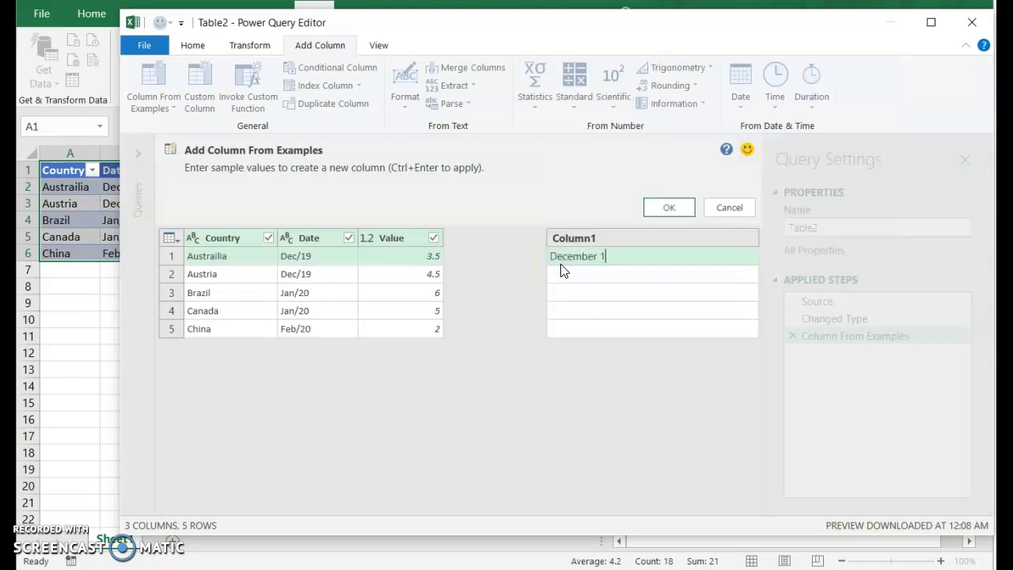
text(, 2019)
click(562, 277)
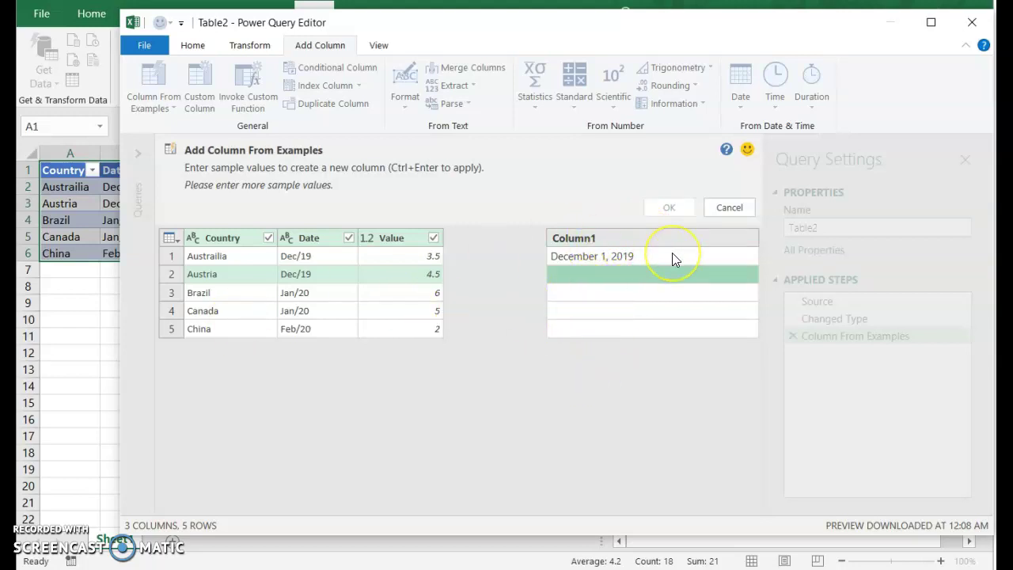
text(De)
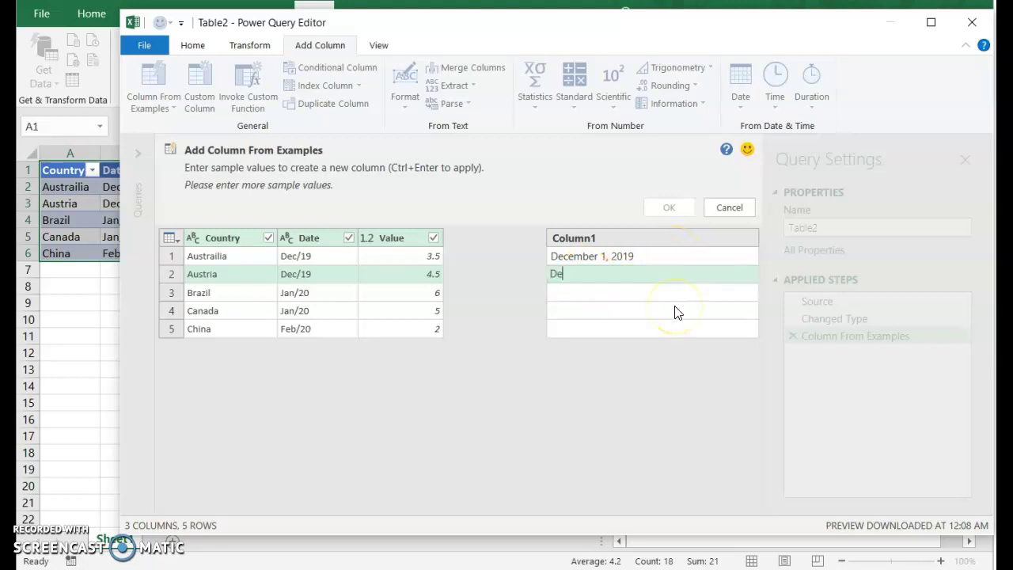
text(cember 1, 2019)
click(619, 286)
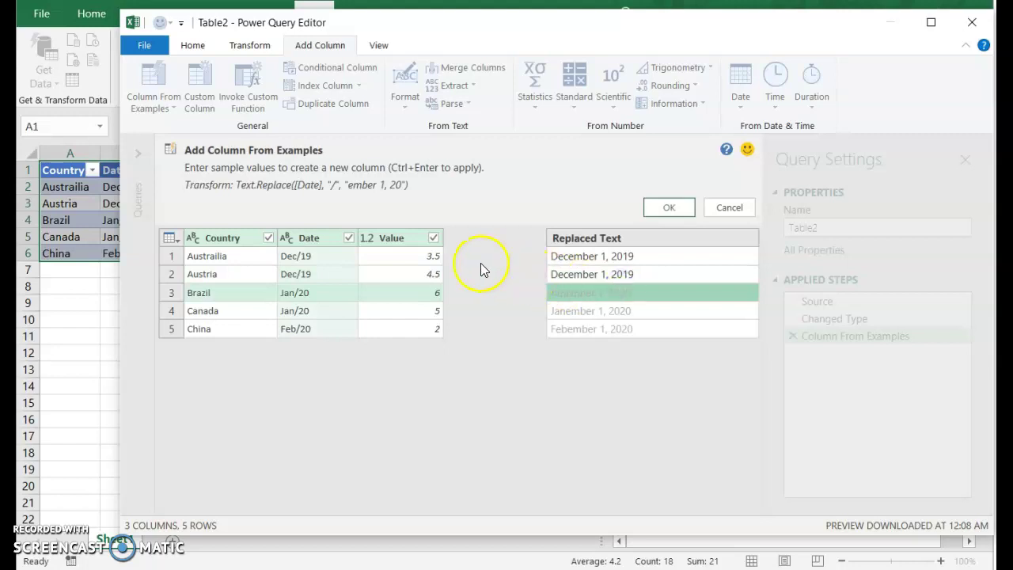
Step: Correct Brazil's wrong Janember value to January 1, 2020, check the suggestions, and apply the column
click(638, 274)
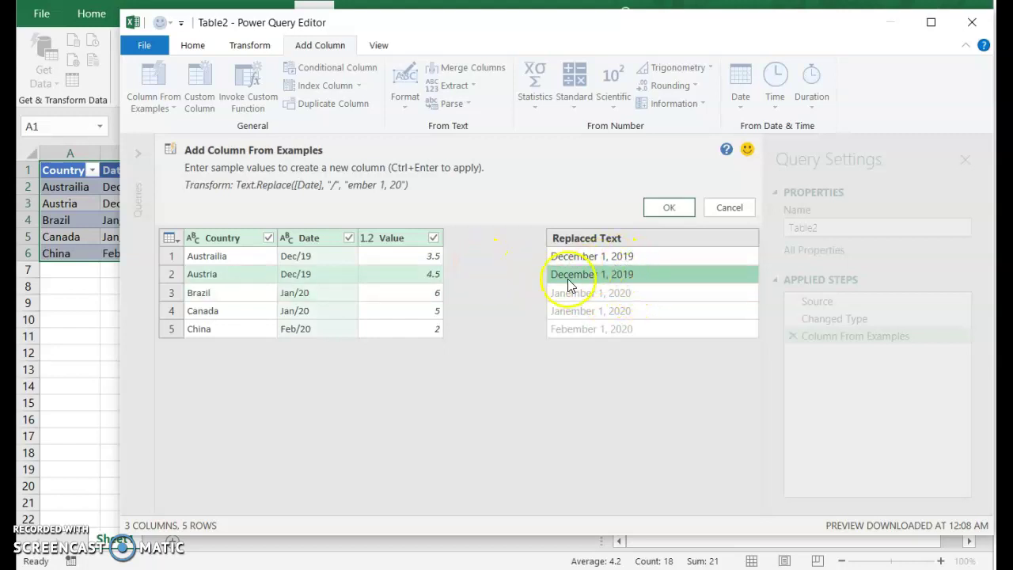
click(598, 258)
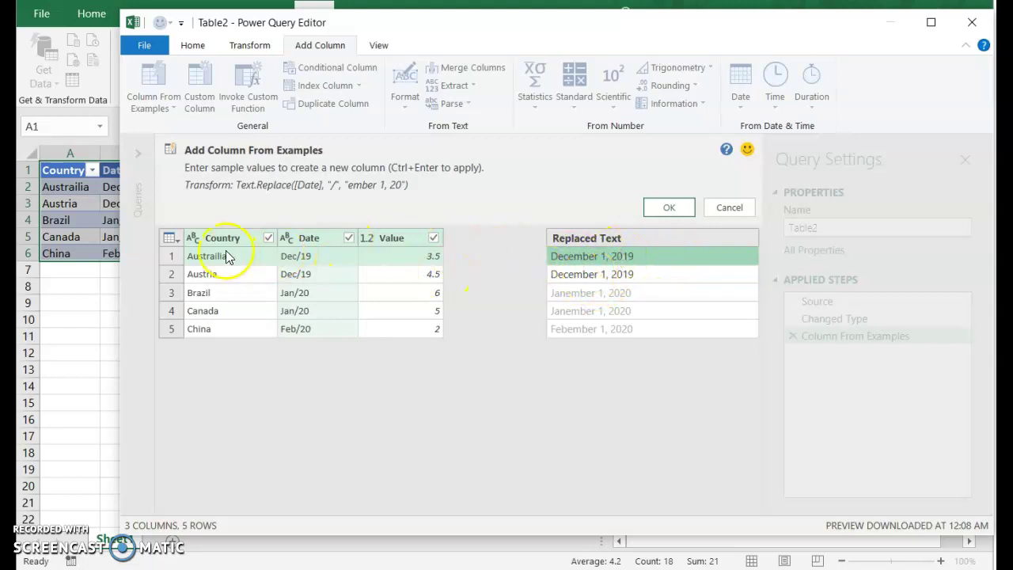
click(602, 267)
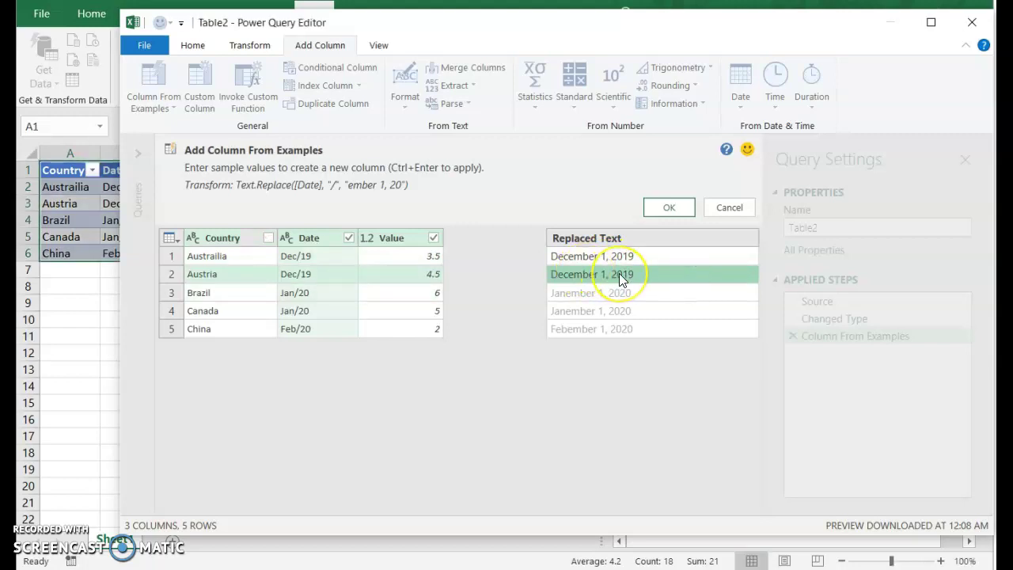
click(603, 293)
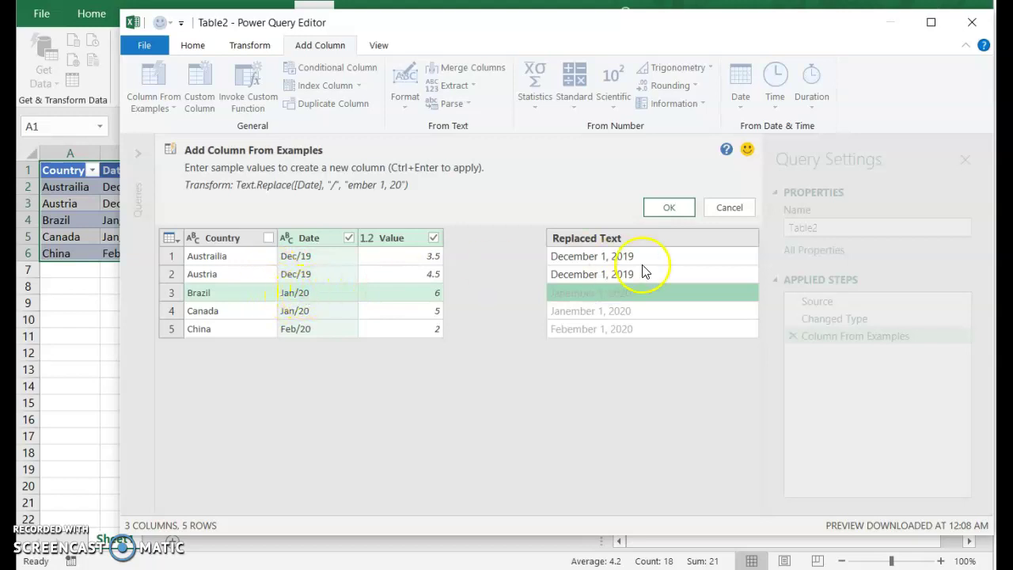
click(595, 308)
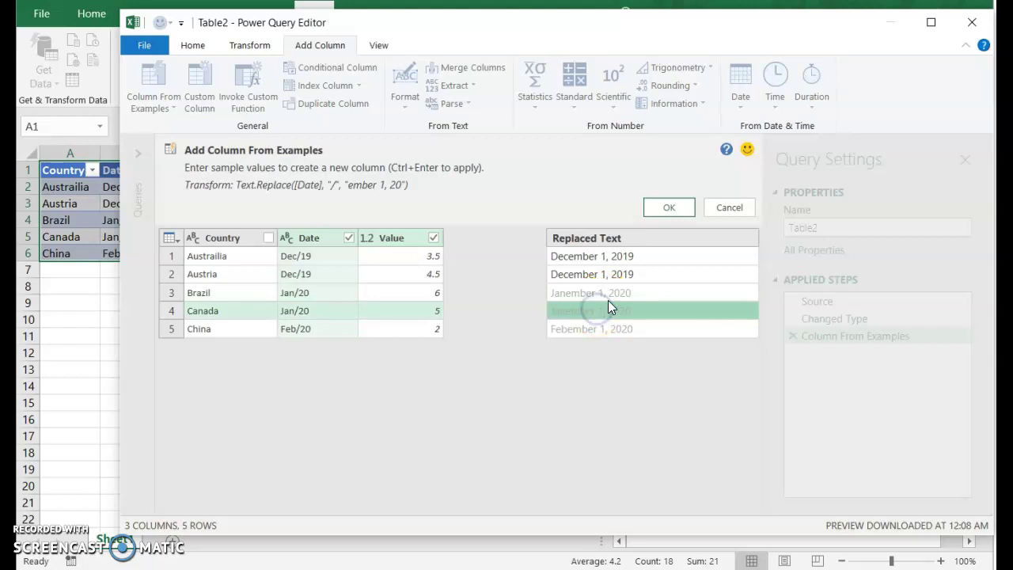
click(595, 329)
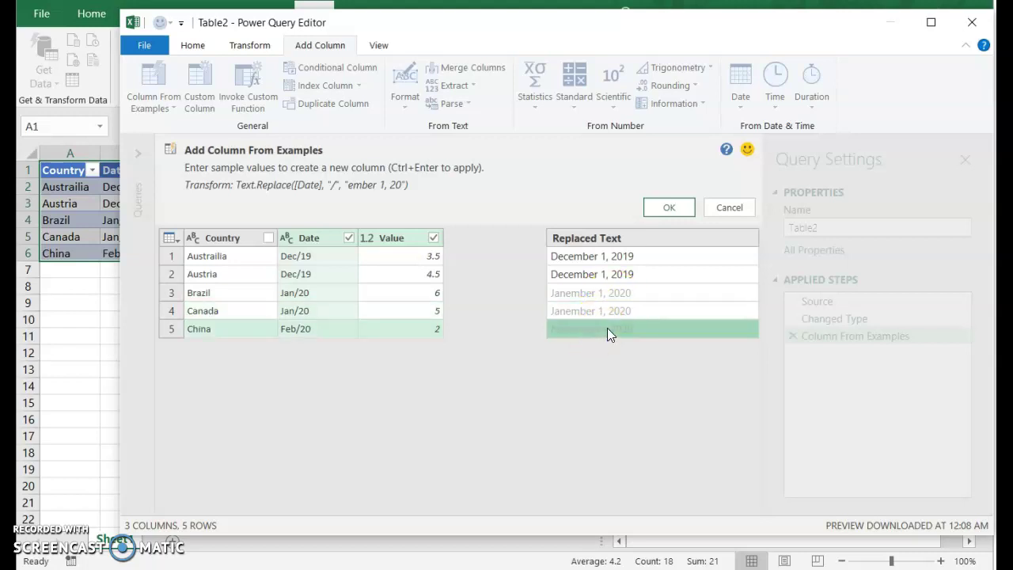
click(559, 294)
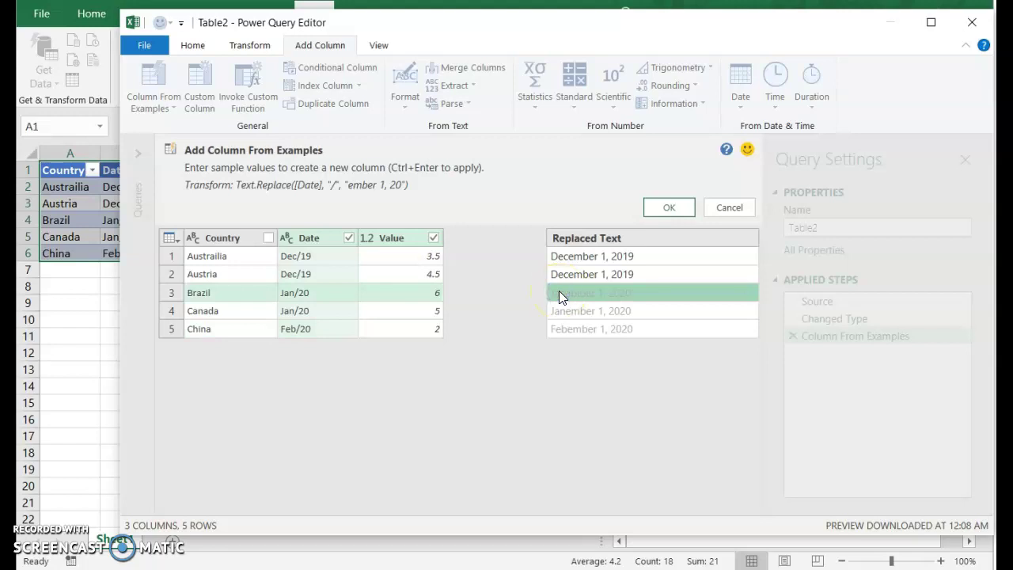
text(January 1)
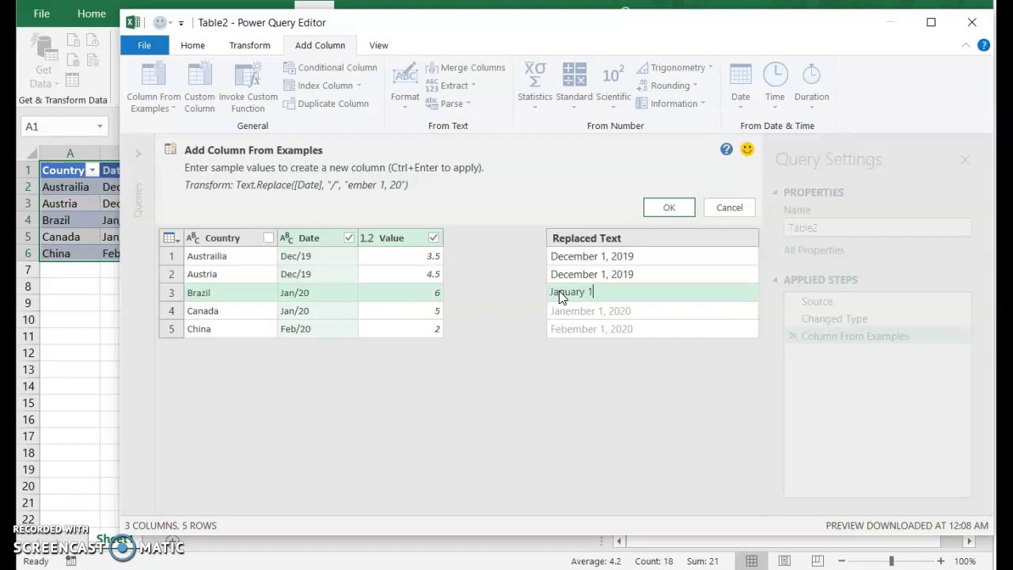
text(, 2020)
key(Return)
click(599, 346)
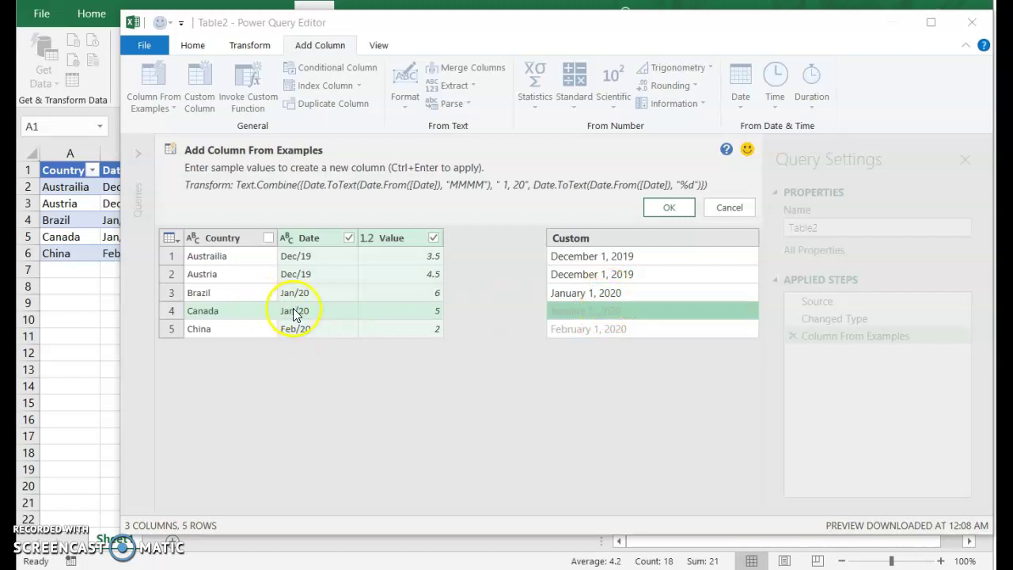
click(619, 329)
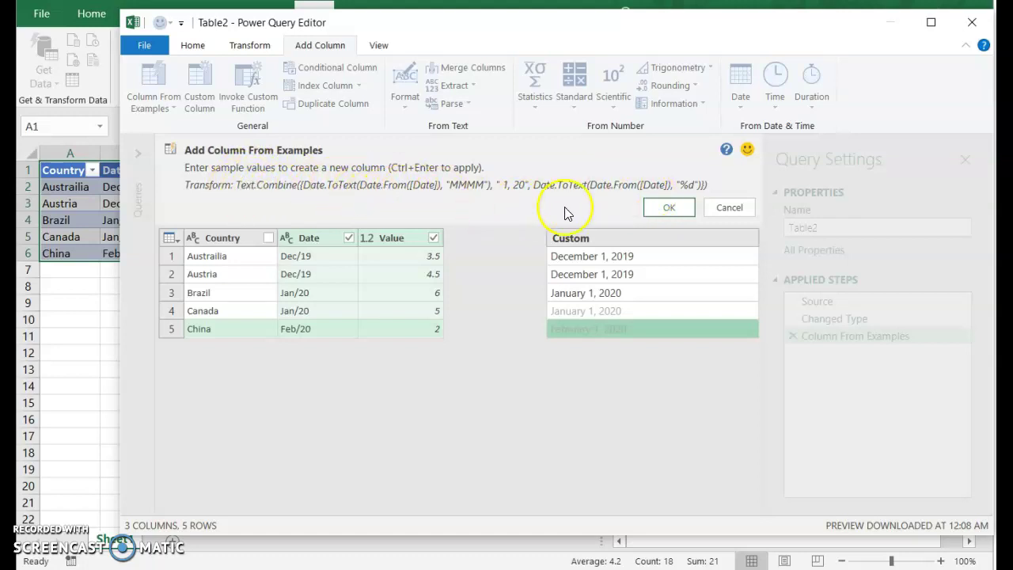
click(672, 207)
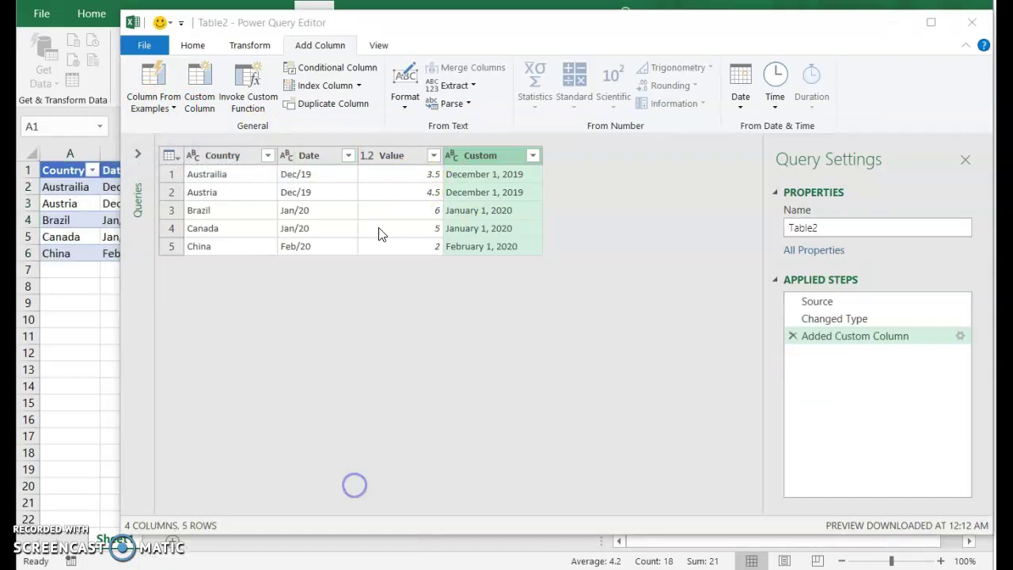
Step: Open the Custom Column dialog from the Add Column tab
click(200, 95)
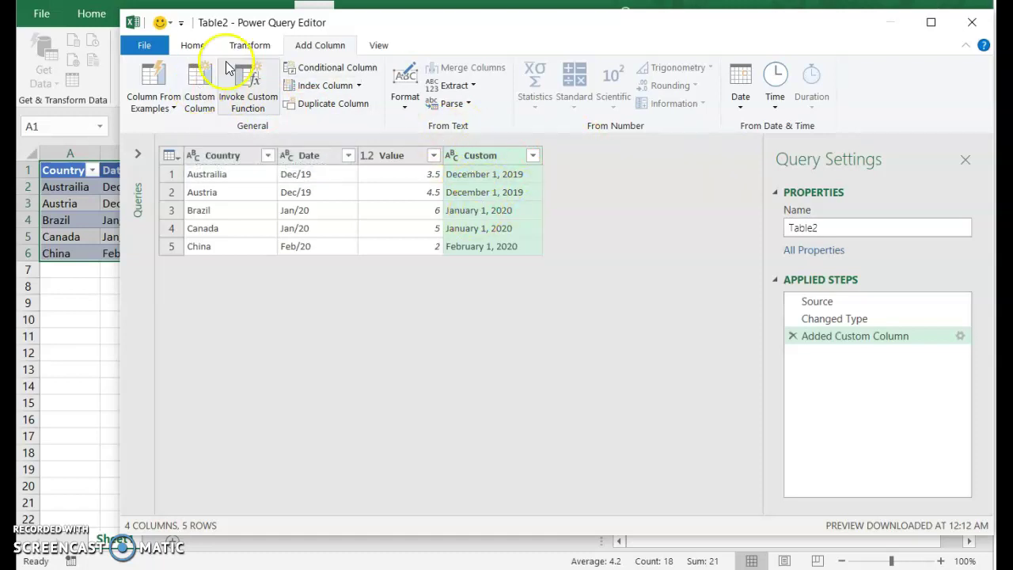
click(199, 75)
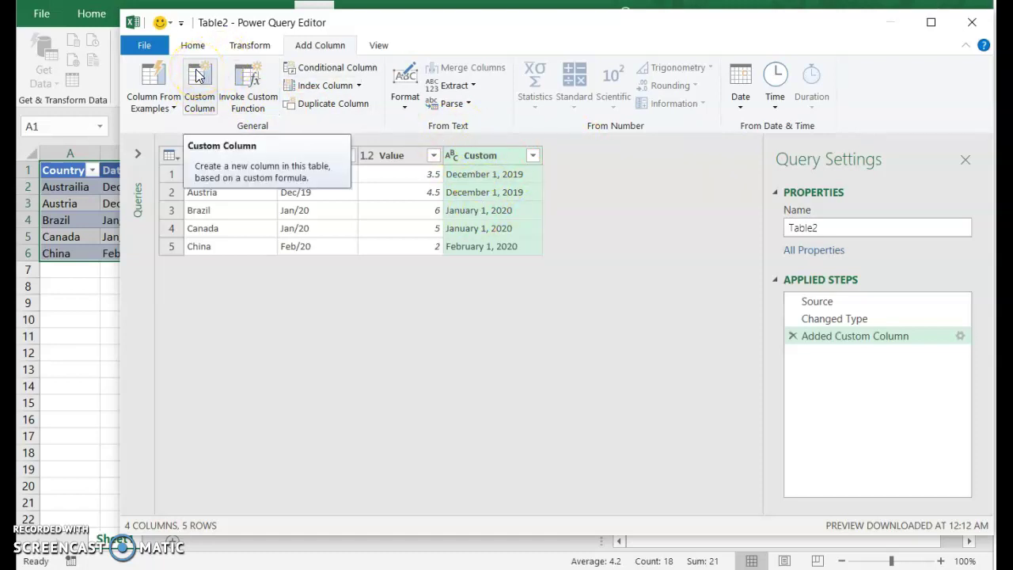
click(198, 75)
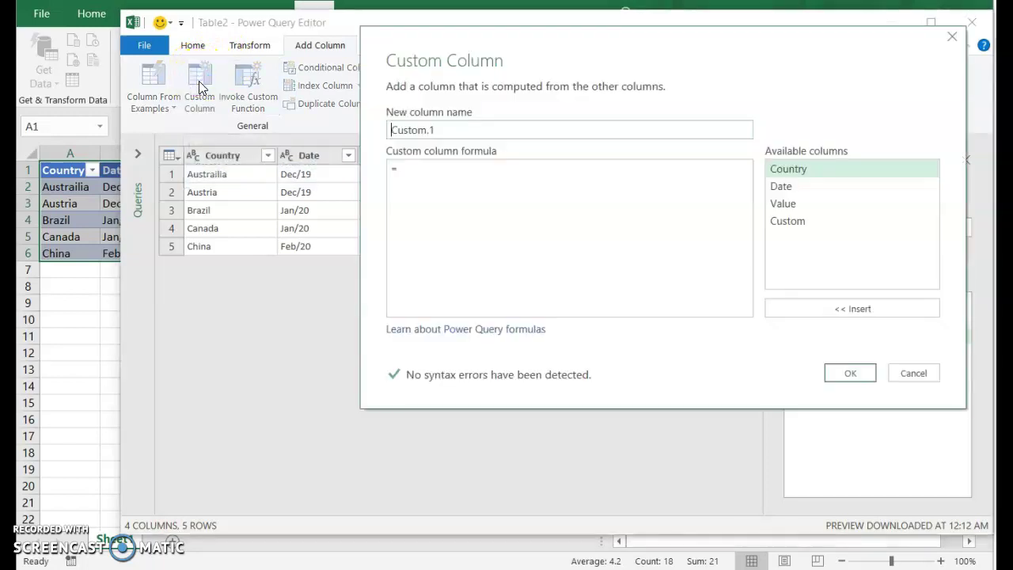
Step: Name the new column NewDate and clear the trial DD-MMM-YY and 01-DEC-19 formula text
drag(468, 37, 473, 111)
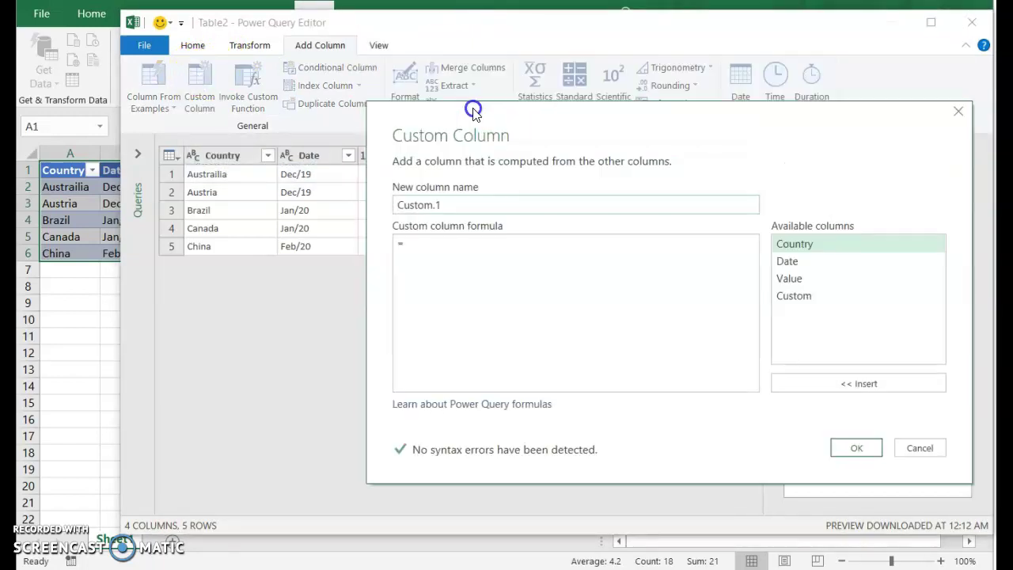
click(460, 200)
double_click(460, 201)
text(New)
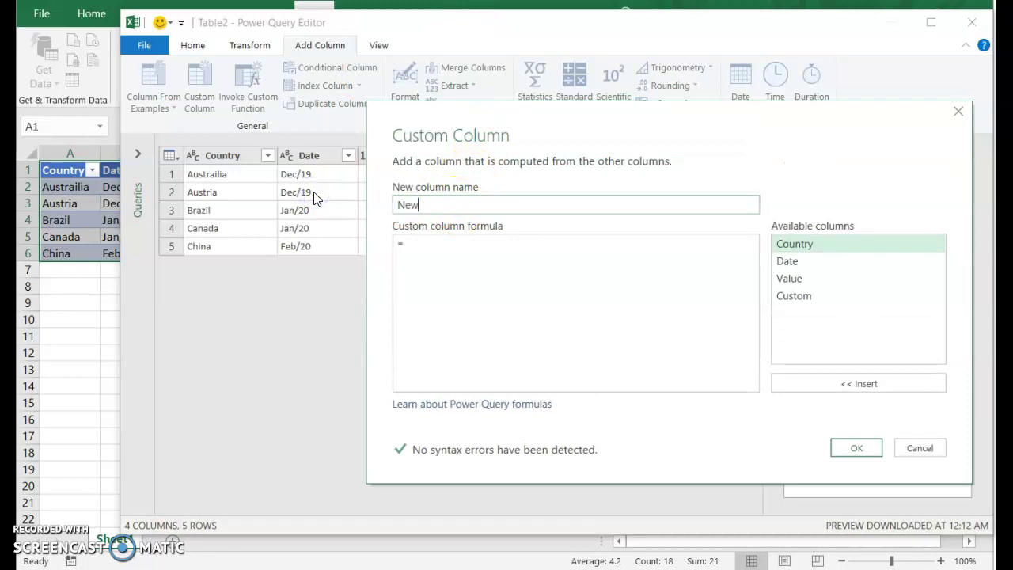
text(Date)
click(438, 243)
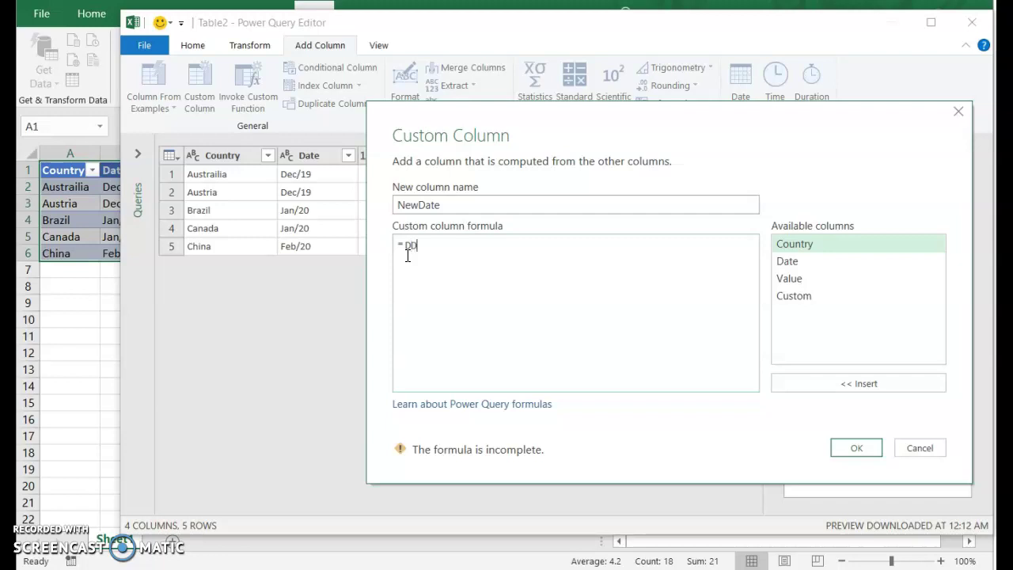
text(DD-MMM)
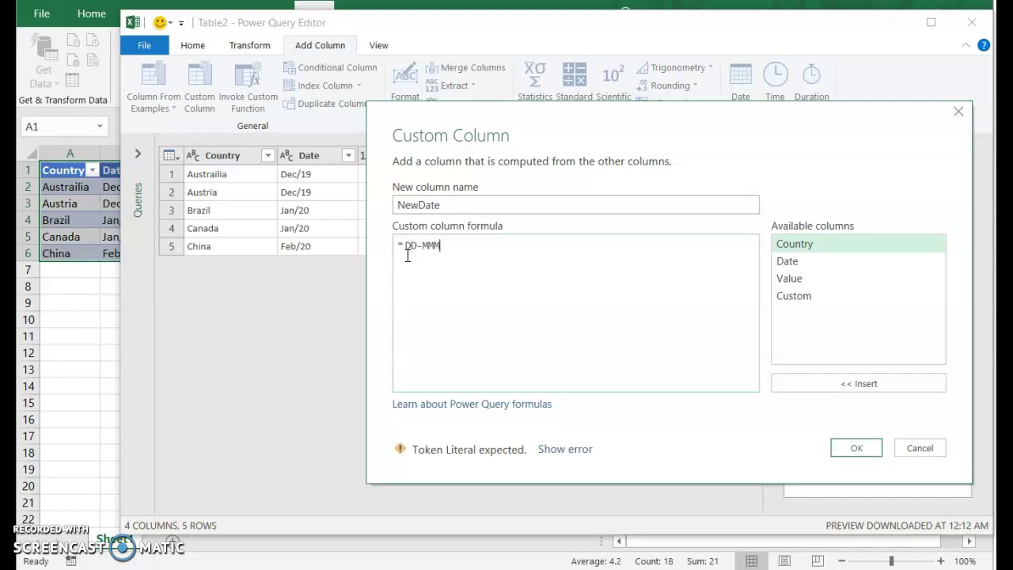
text(-YY)
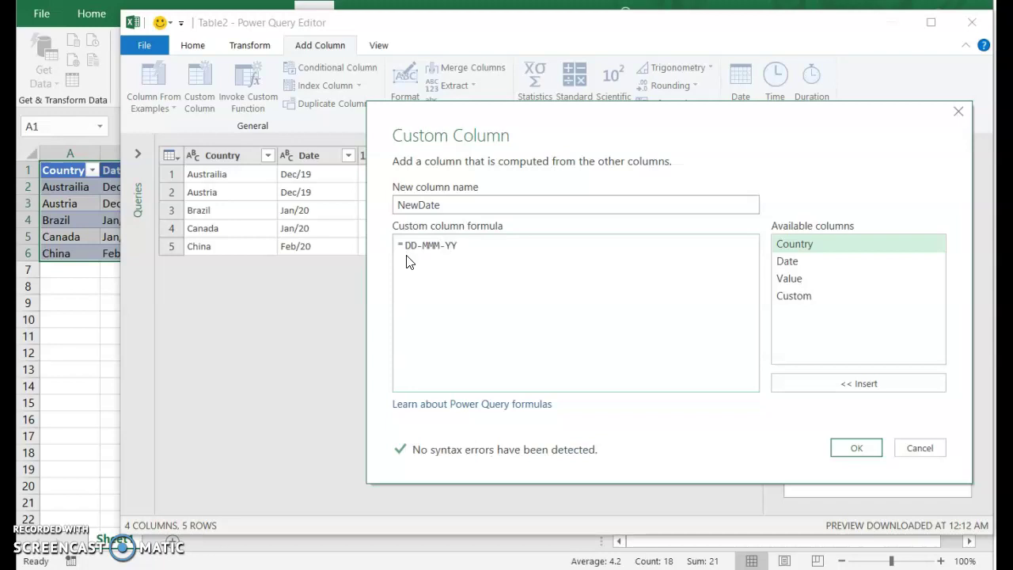
key(BackSpace)
key(BackSpace)
key(BackSpace)
key(BackSpace)
key(BackSpace)
key(BackSpace)
key(BackSpace)
key(BackSpace)
text(01-DEC-)
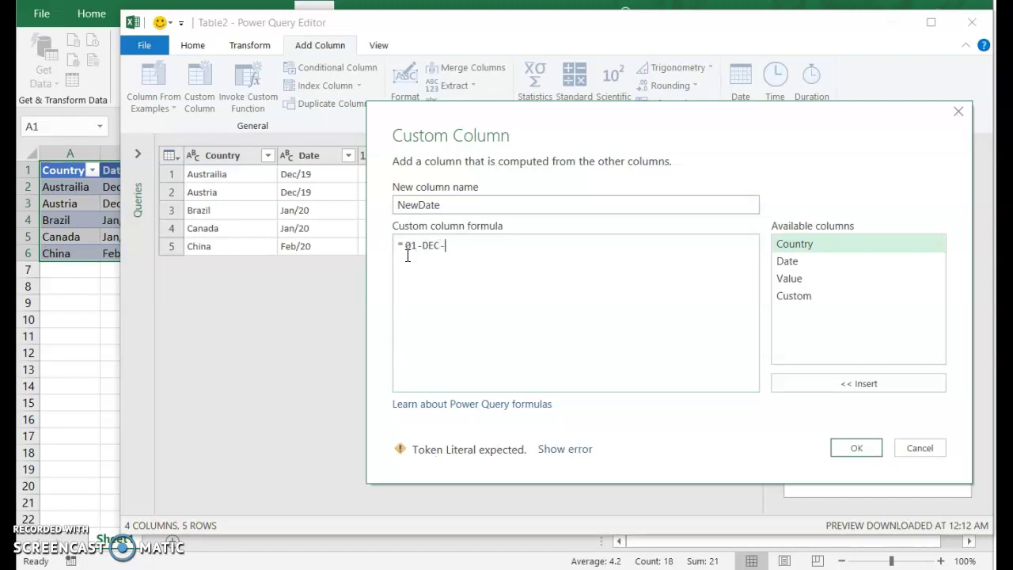
text(19)
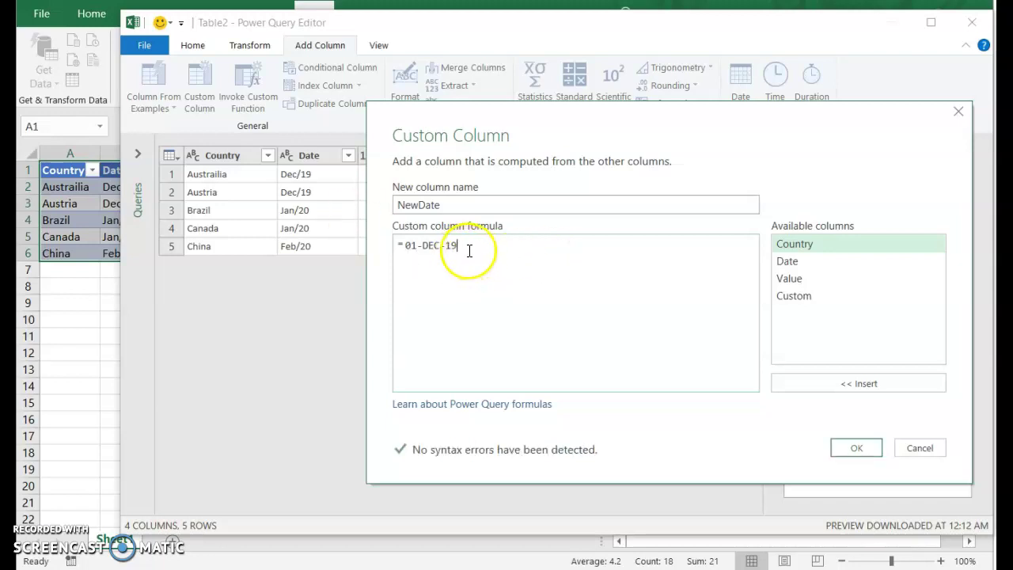
drag(463, 250, 409, 252)
key(BackSpace)
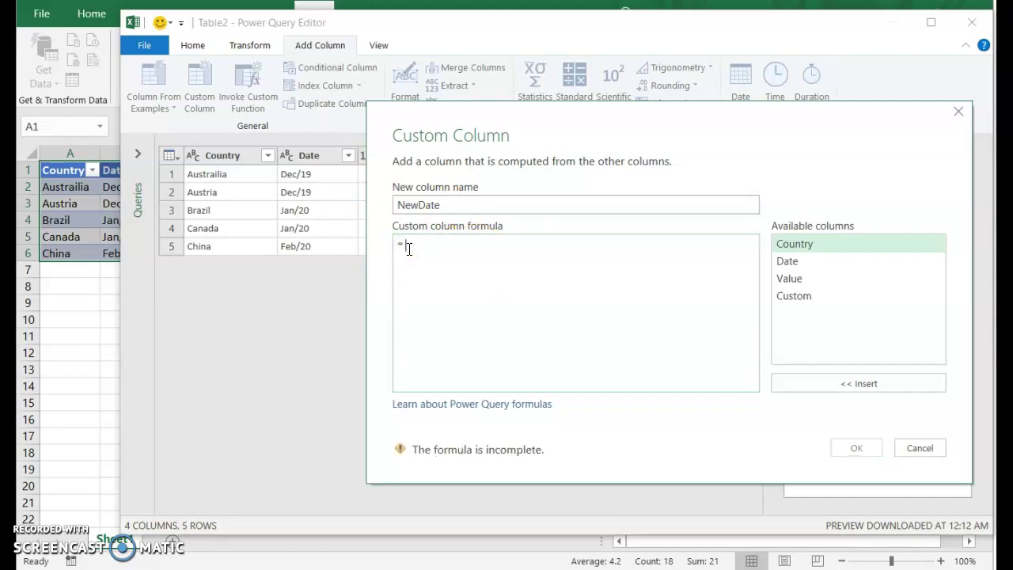
Step: Enter the formula ="01-" & Text.Start([Date],3) & "-" & Text.End([Date],2) and create NewDate
text("01)
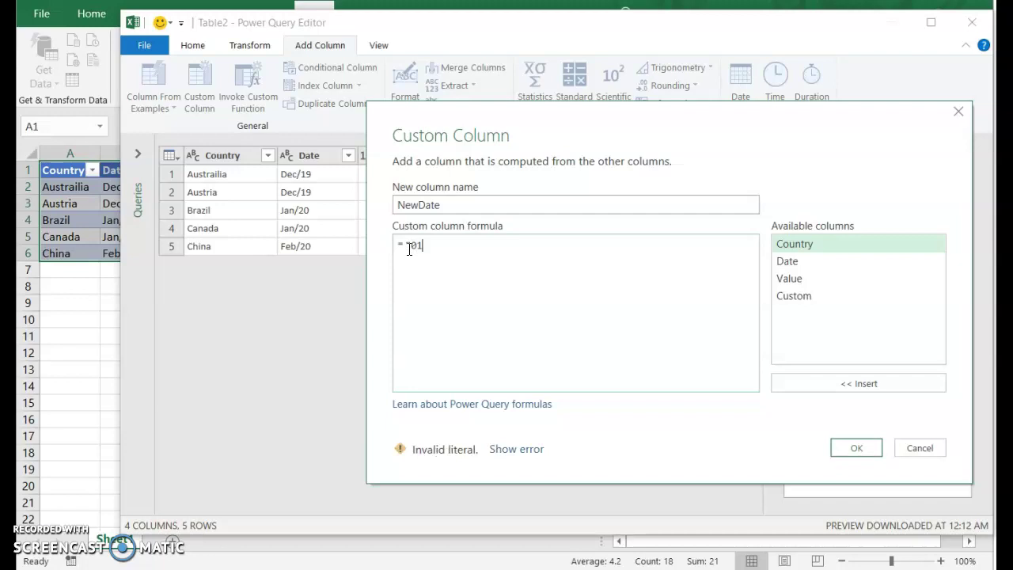
text(-" & Text.S)
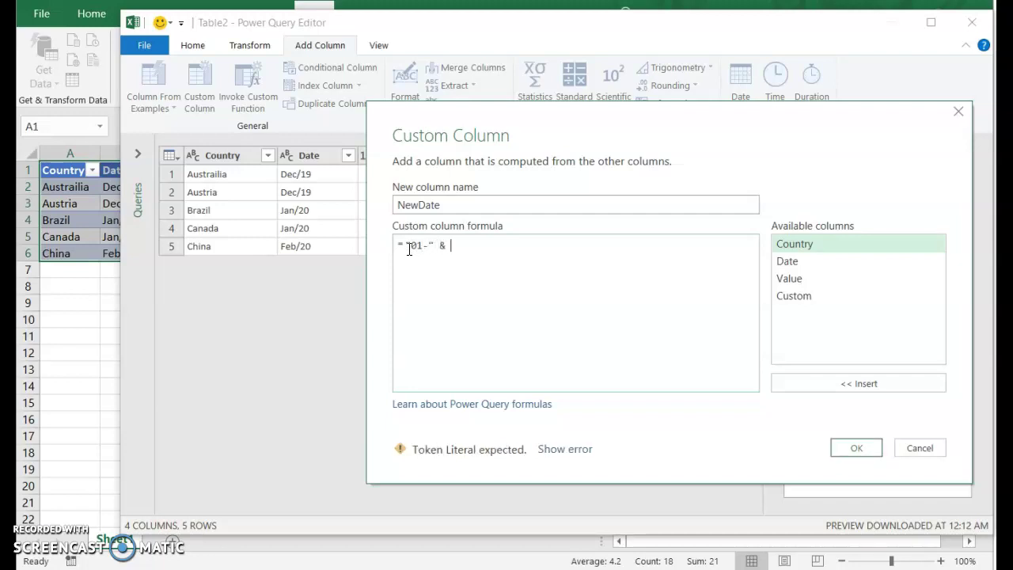
text(tart()
double_click(799, 265)
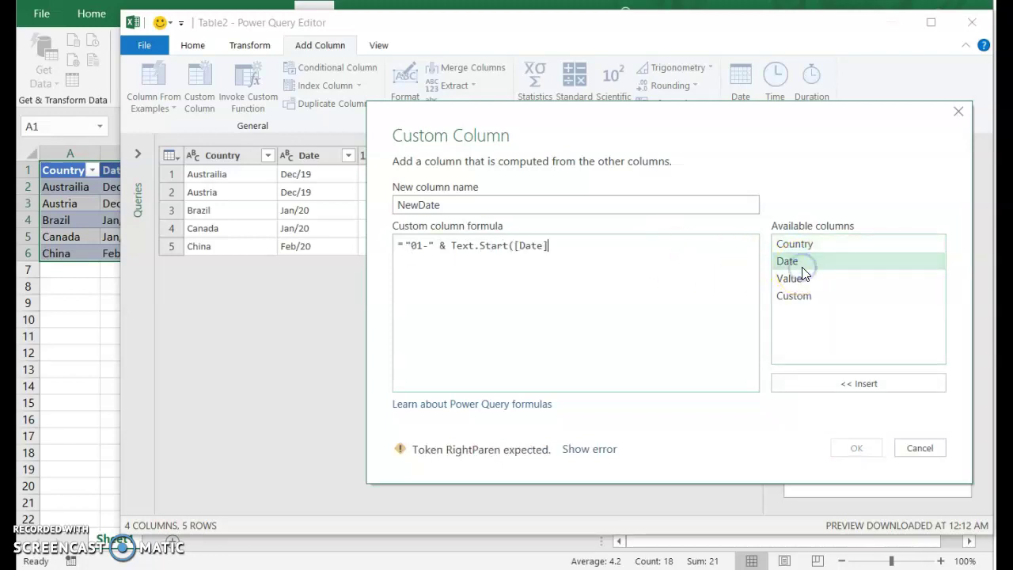
click(552, 237)
text(,3)
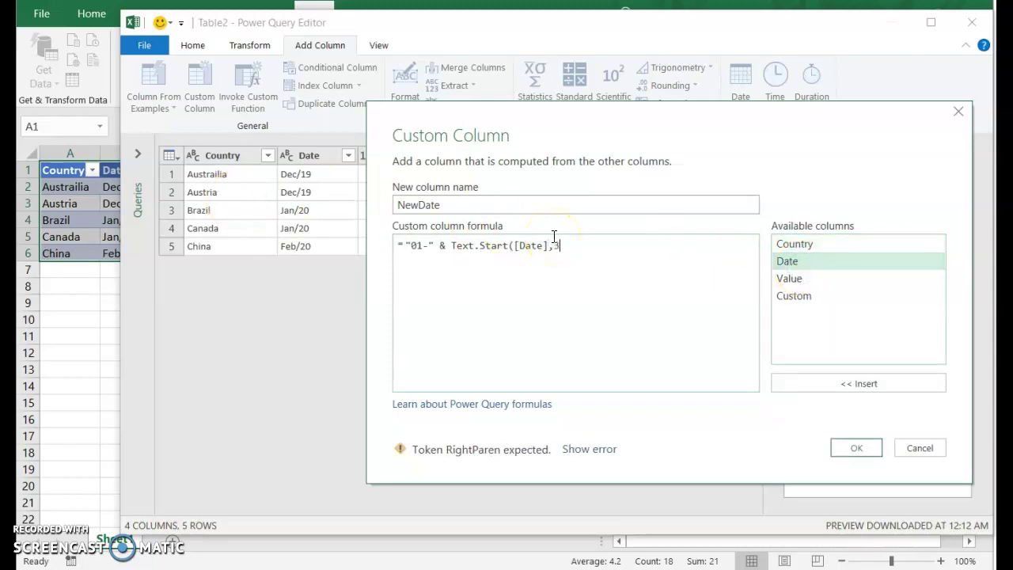
text() &)
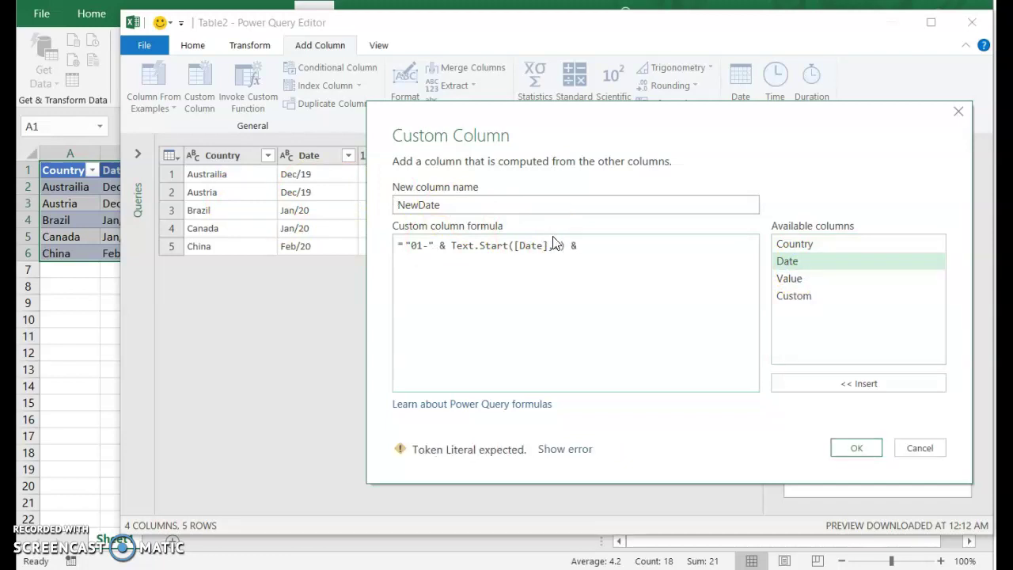
text( " -)
key(BackSpace)
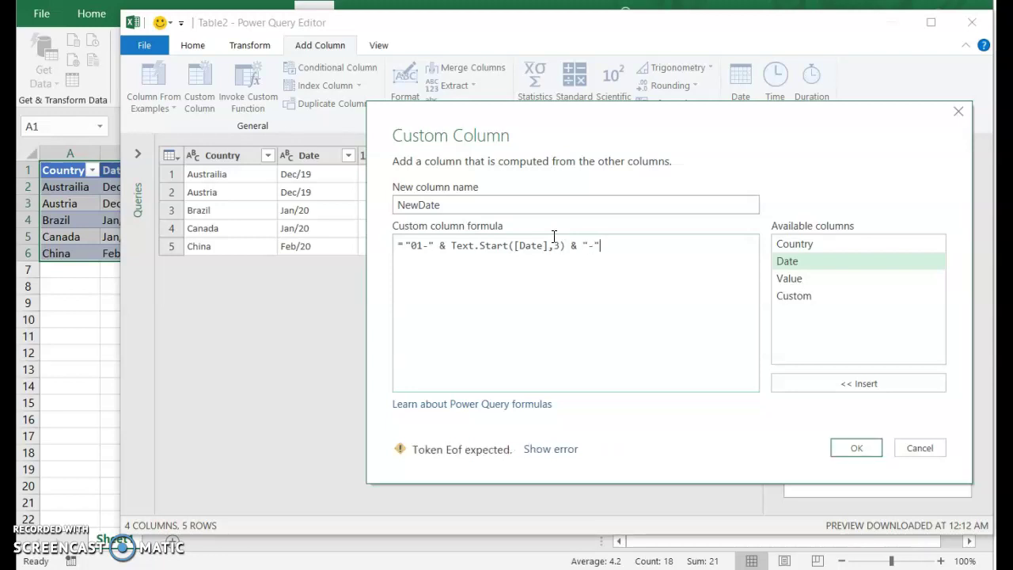
text(& T)
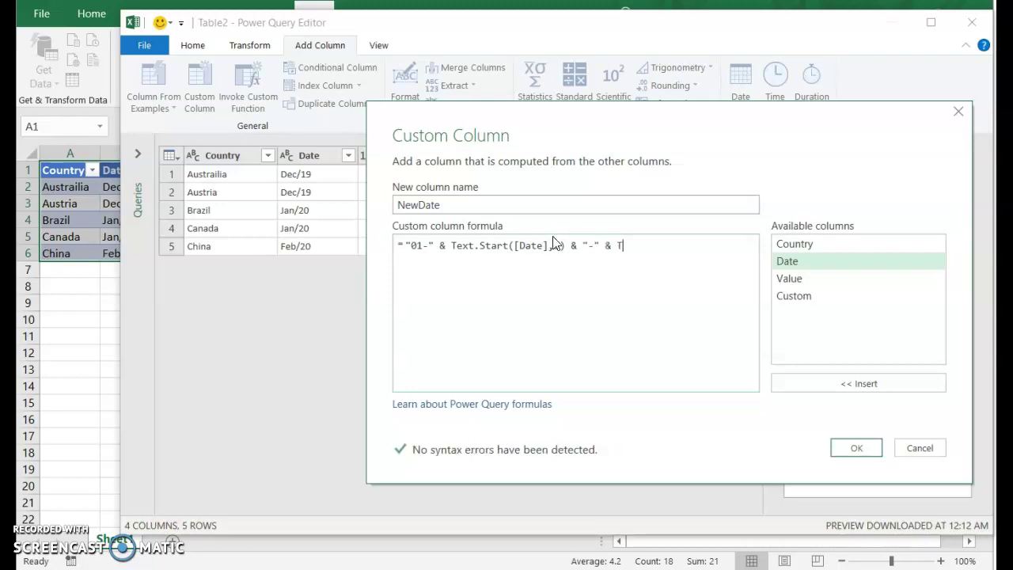
text(ext.Em)
text(d()
double_click(803, 264)
text(,2))
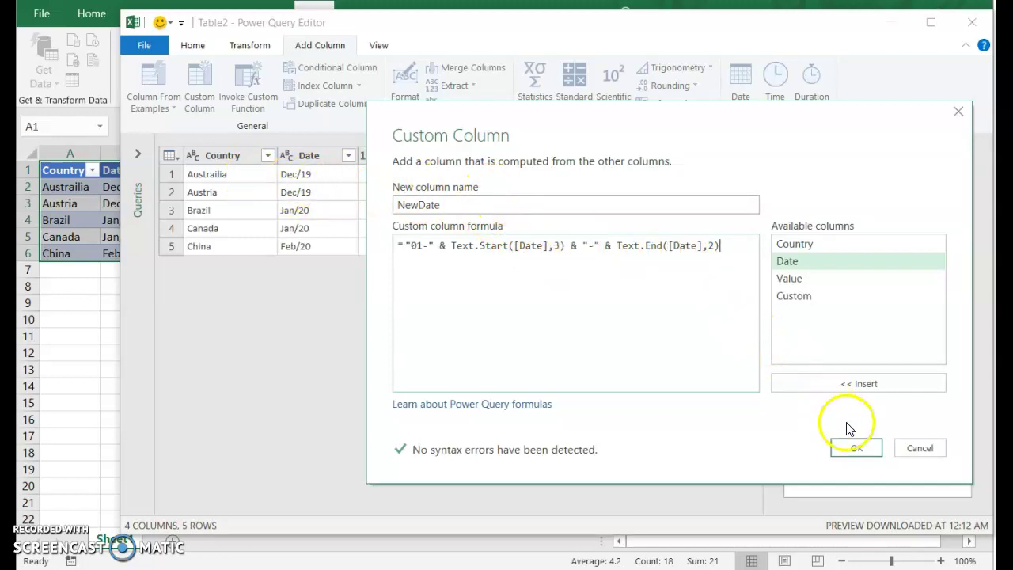
click(860, 446)
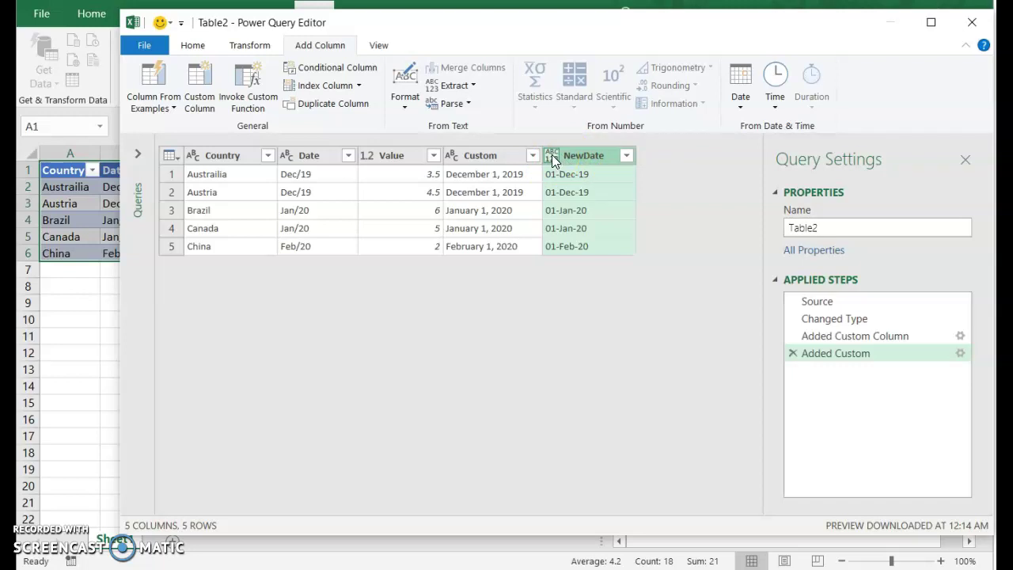
Step: Set the NewDate and Custom columns to Date type, giving values like 12/1/2019
click(252, 45)
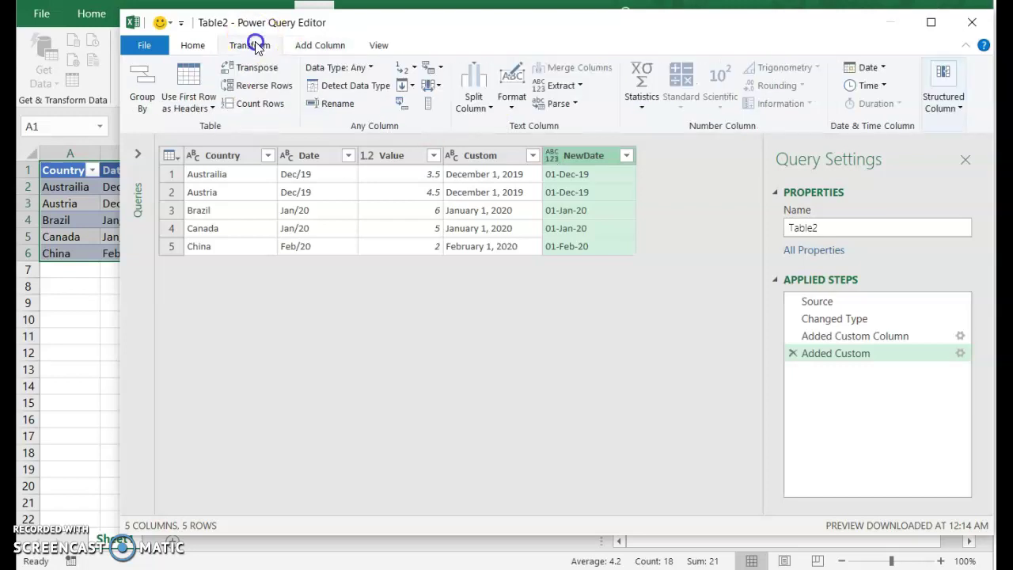
click(364, 70)
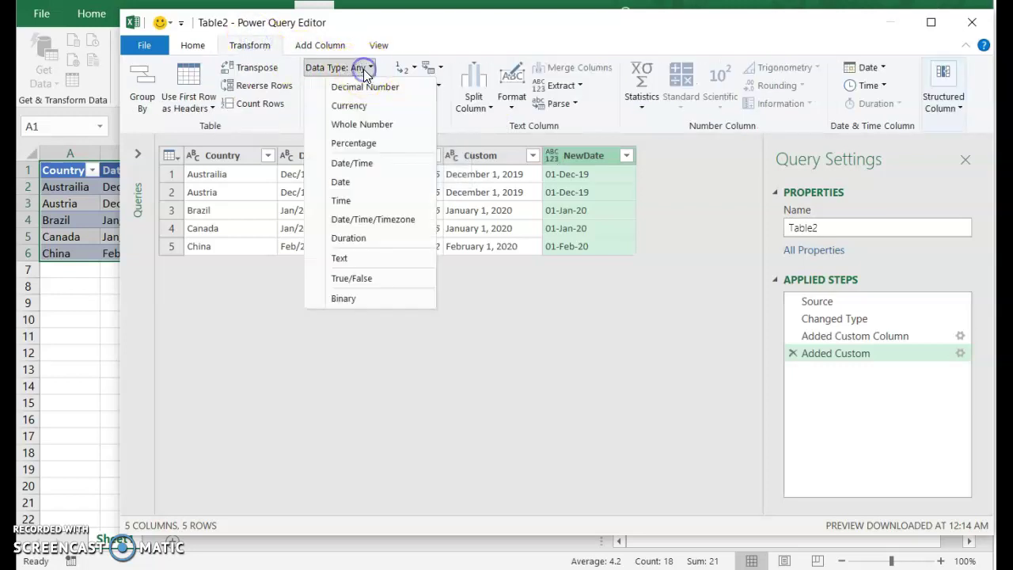
click(353, 181)
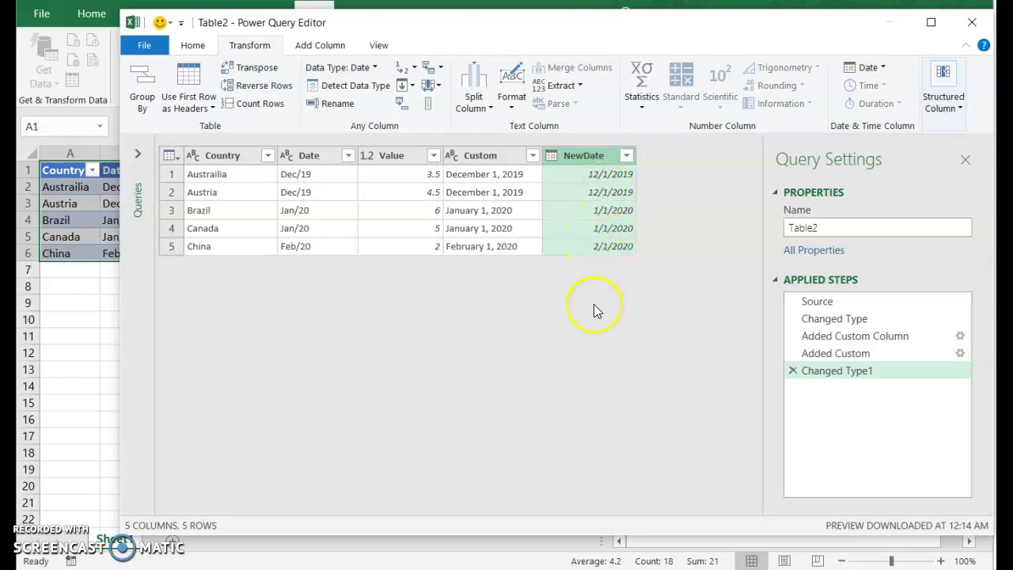
click(483, 159)
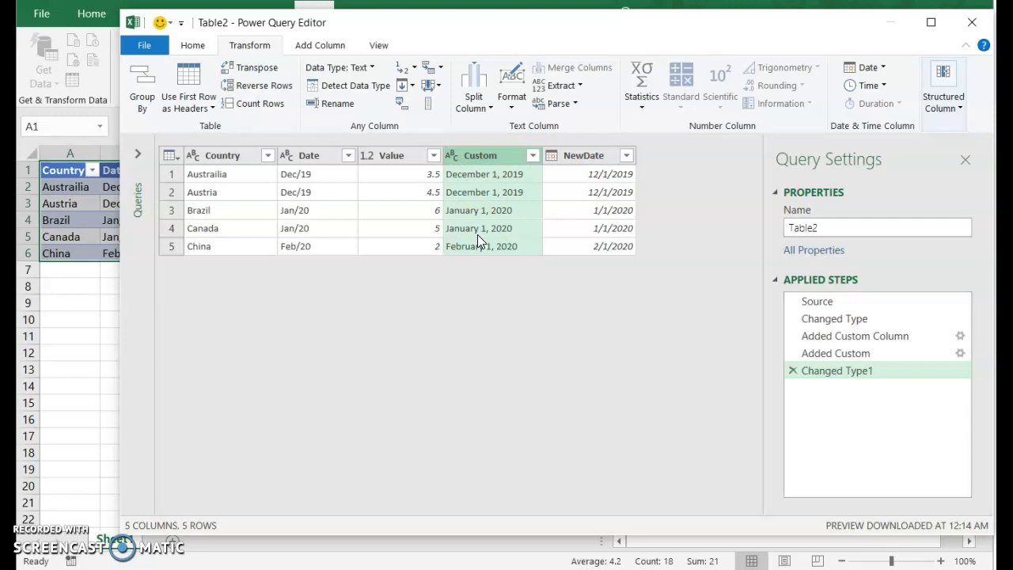
click(369, 68)
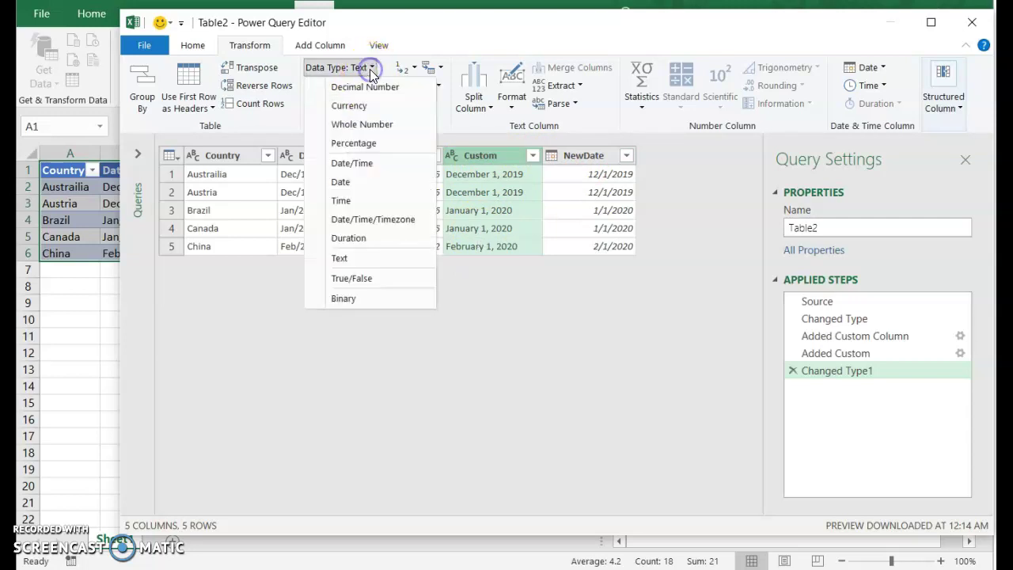
click(360, 180)
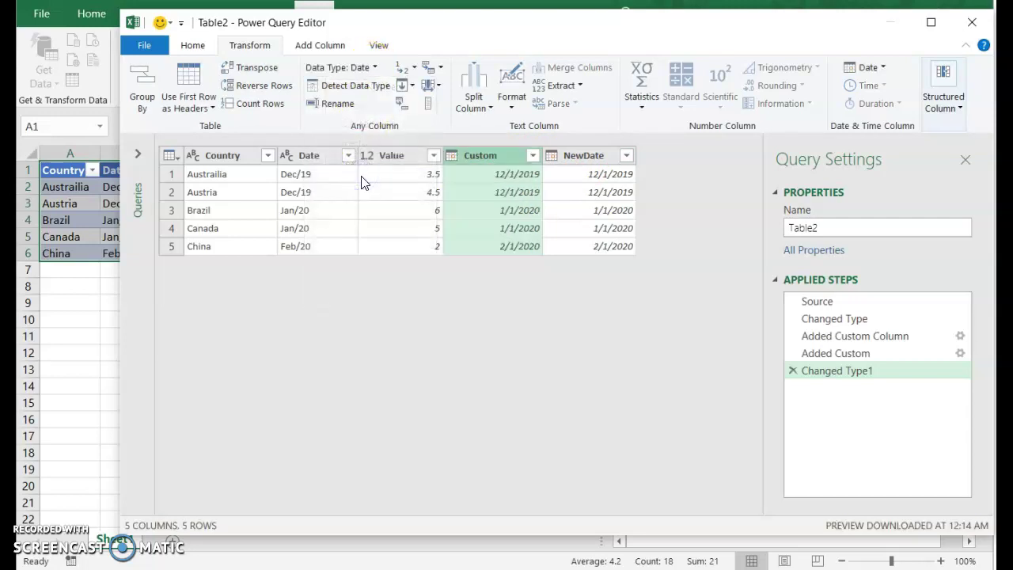
click(598, 174)
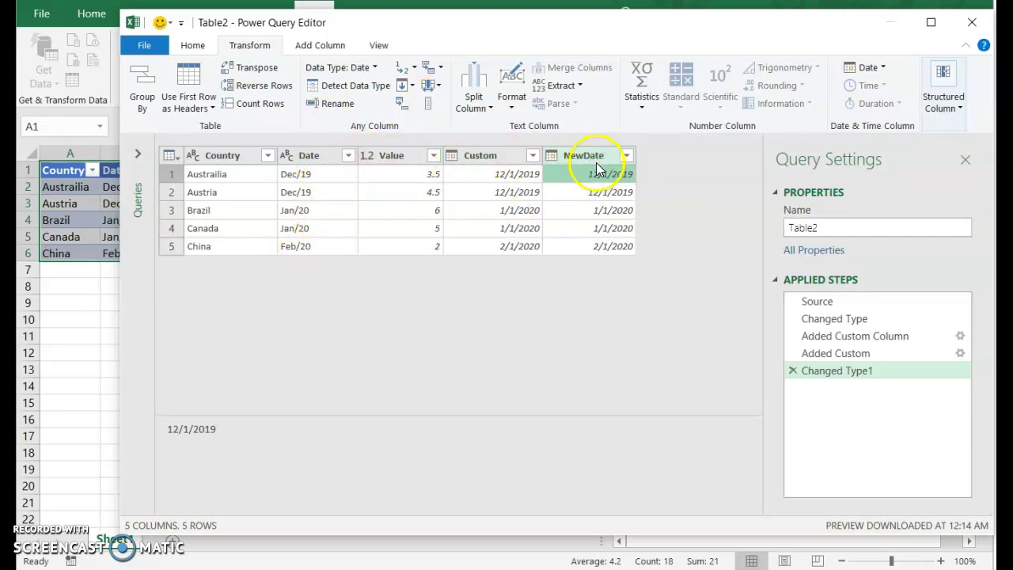
Step: Remove the original text Date column, then close the editor and keep the changes to load Table2
click(317, 156)
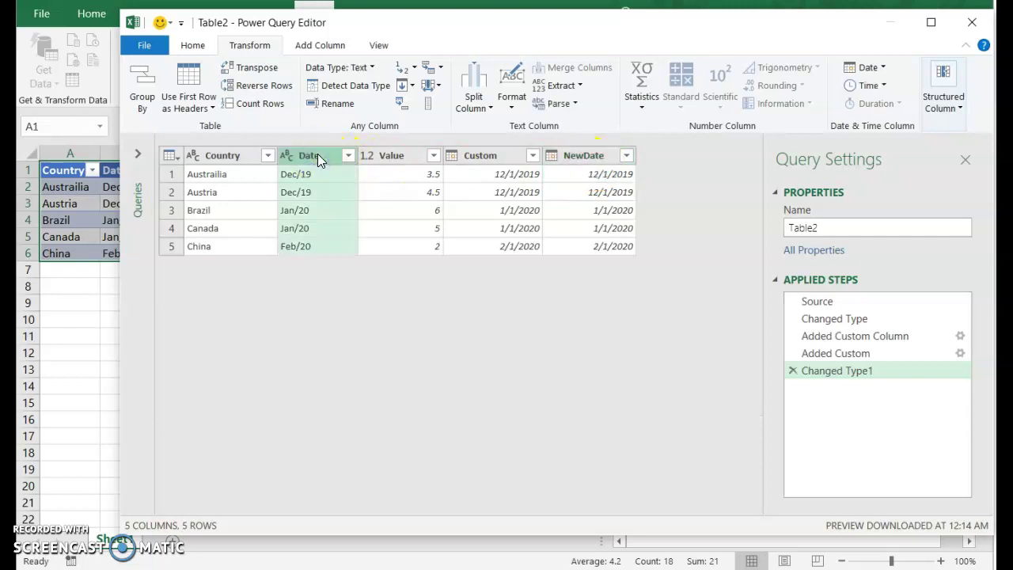
right_click(318, 157)
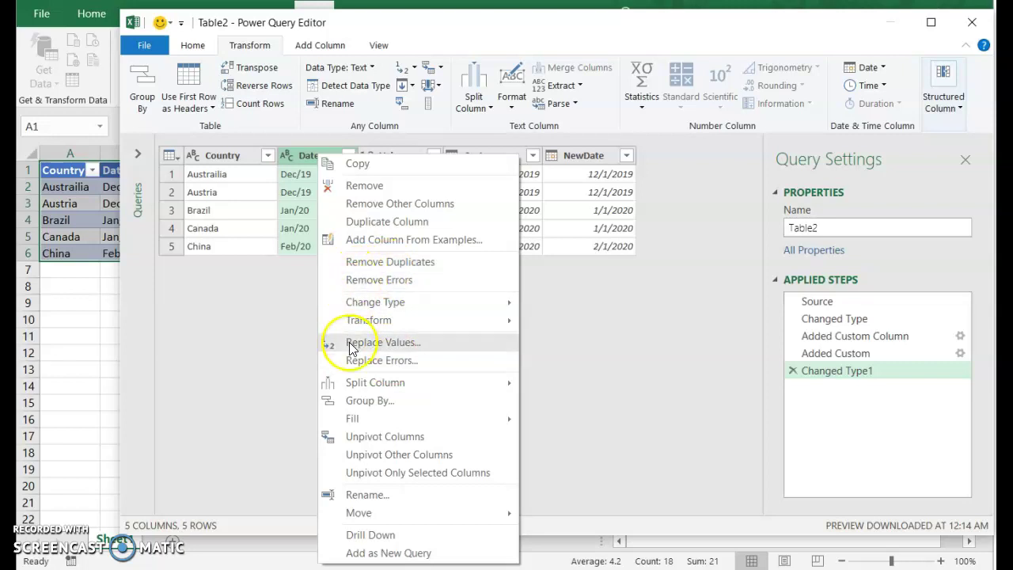
click(391, 187)
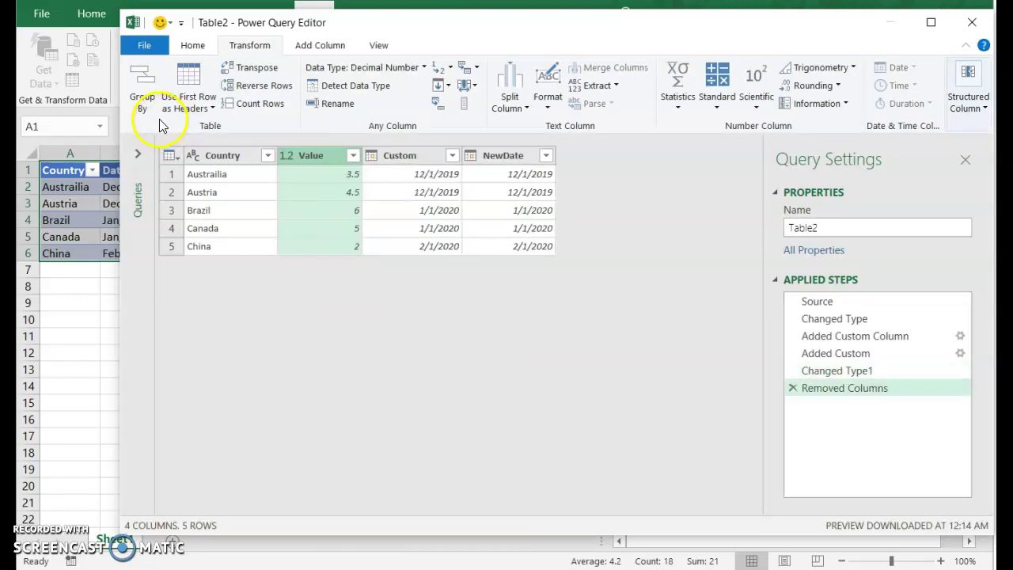
click(972, 22)
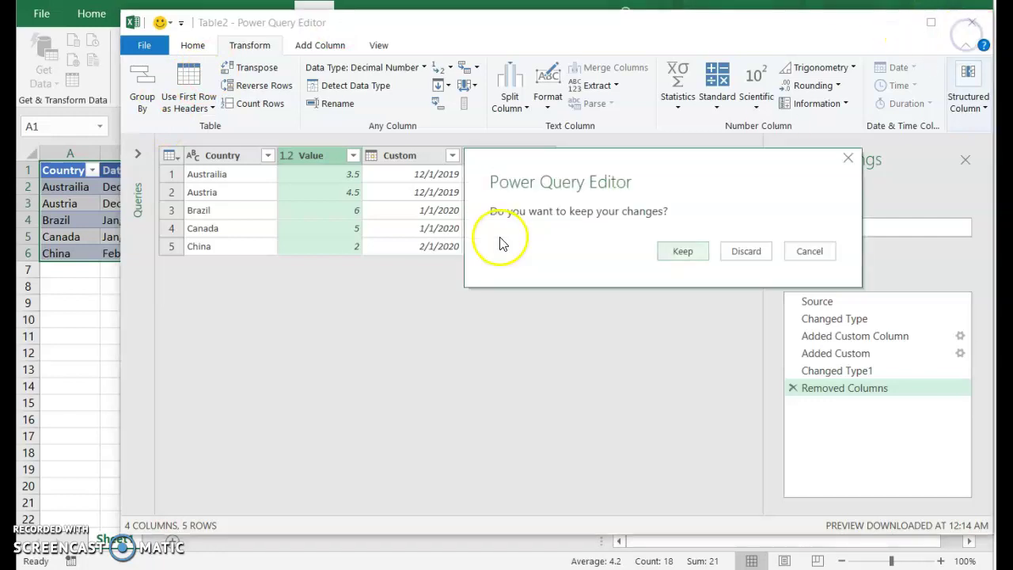
click(701, 251)
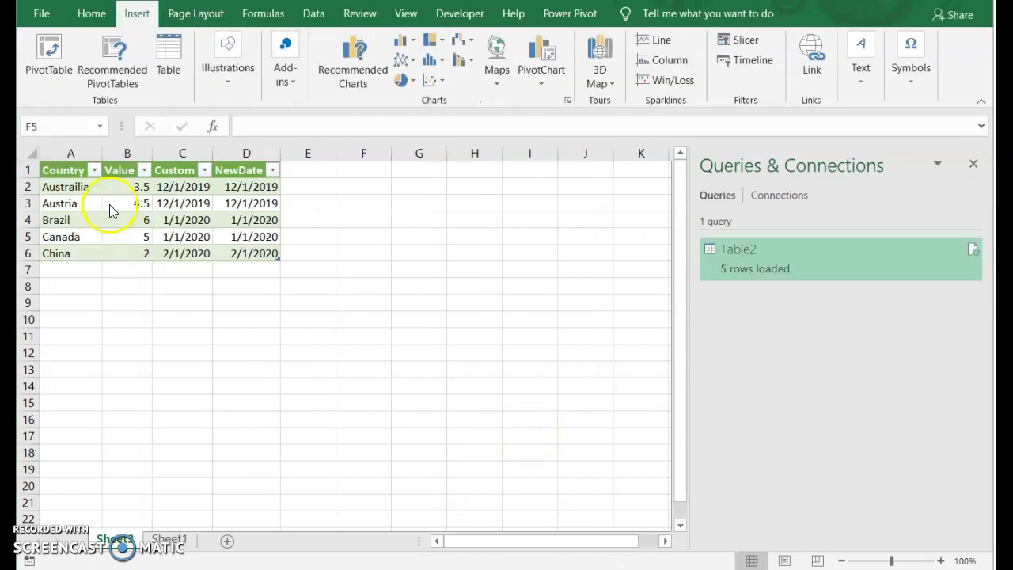
click(175, 544)
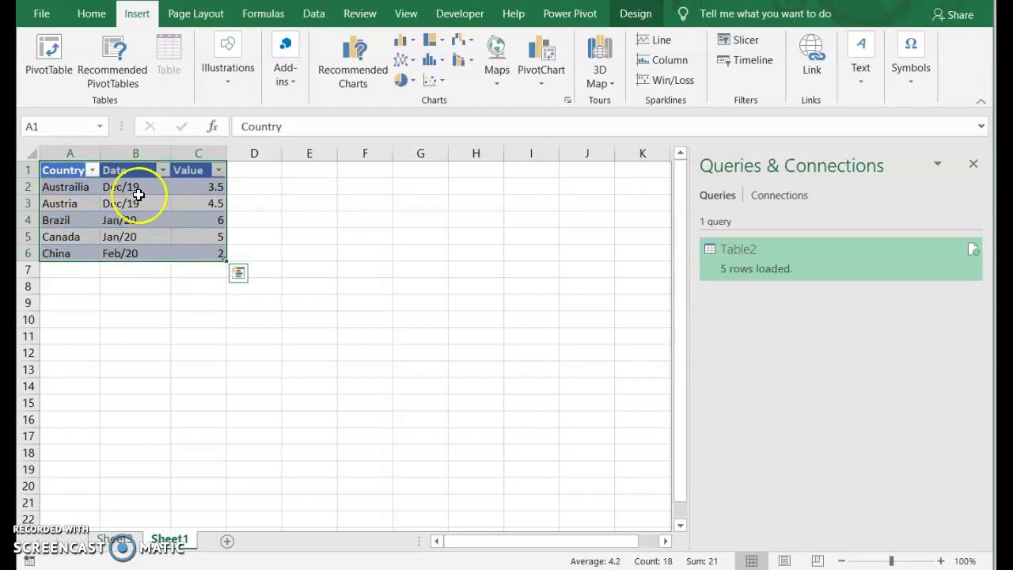
click(119, 543)
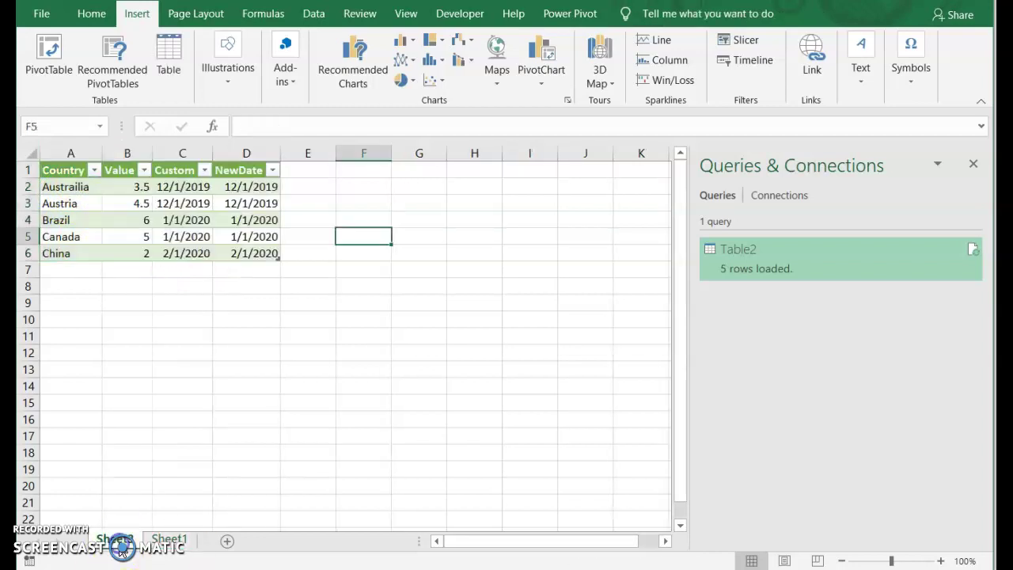
drag(184, 192, 176, 253)
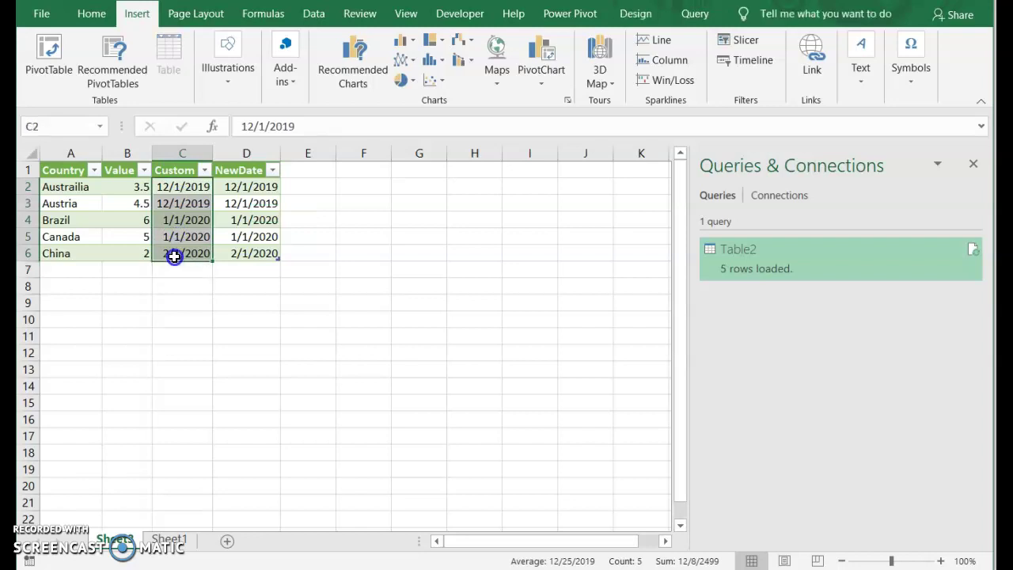